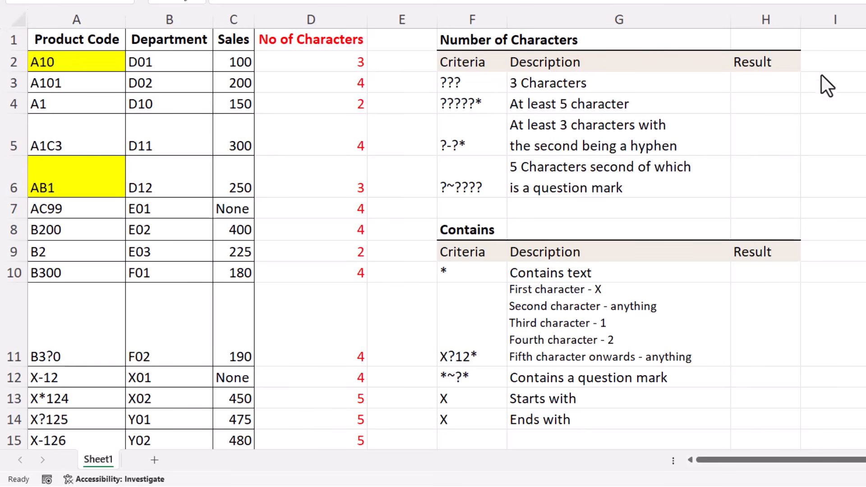
- Enter a COUNTIF formula in H3 that counts the product codes in A2:A21 using the criterion in F3
click(772, 84)
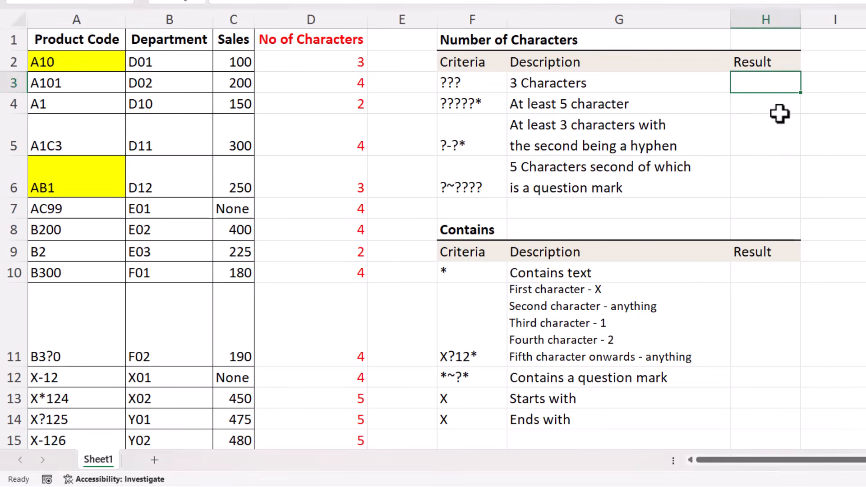
text(=coun)
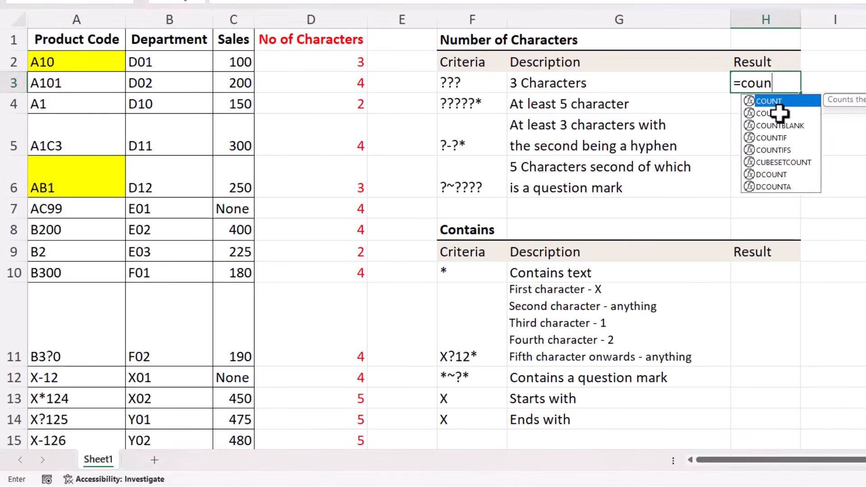
text(tif()
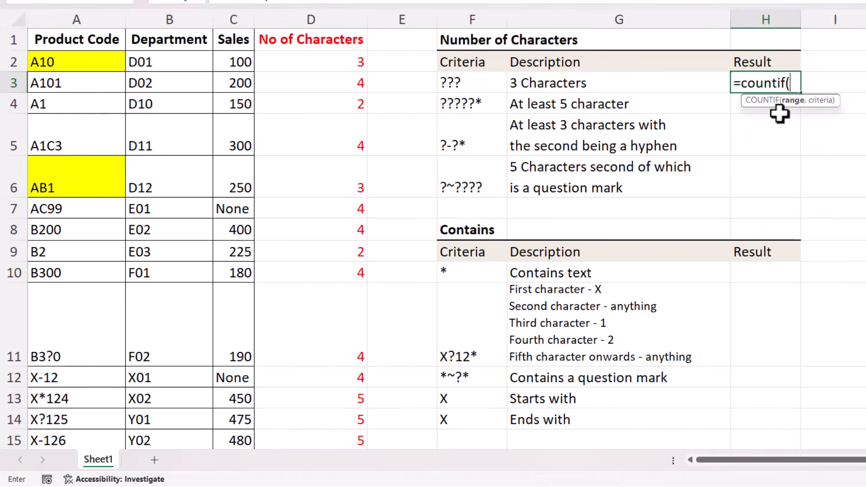
click(66, 64)
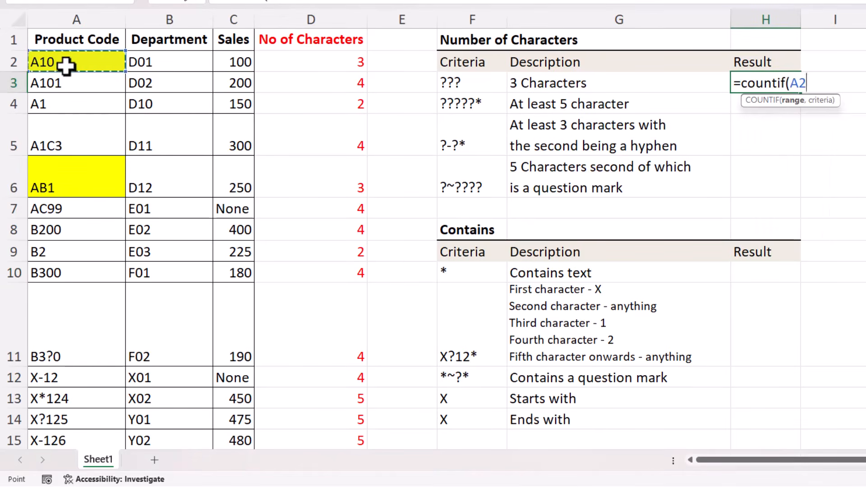
key(ctrl+shift+Down)
key(ctrl+BackSpace)
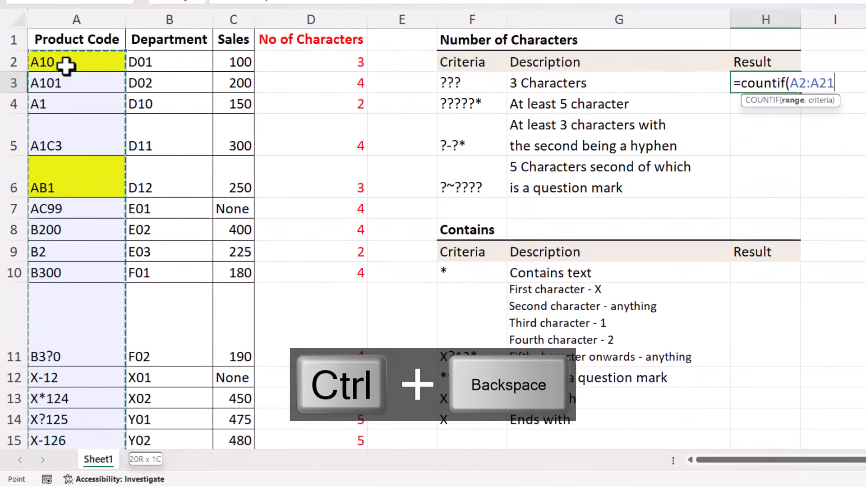
text(,)
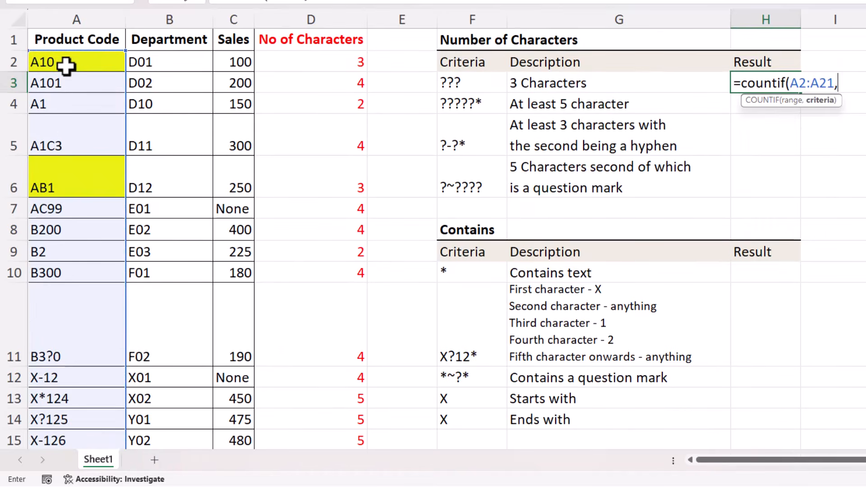
click(469, 82)
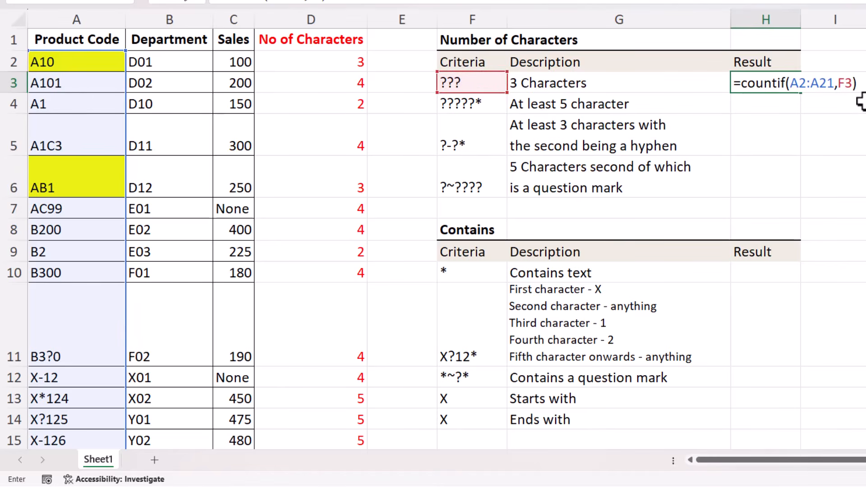
key(Return)
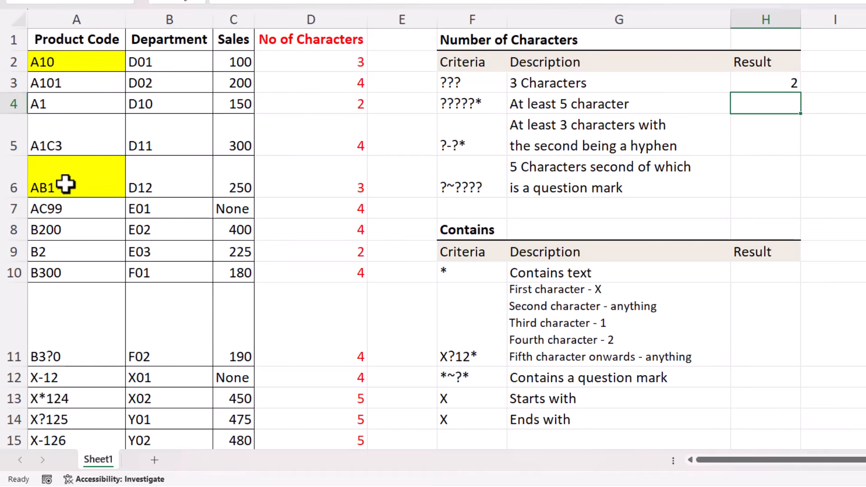
- Replace the F3 reference in the H3 formula with the literal wildcard criterion "???"
scroll(65, 184, down, 4)
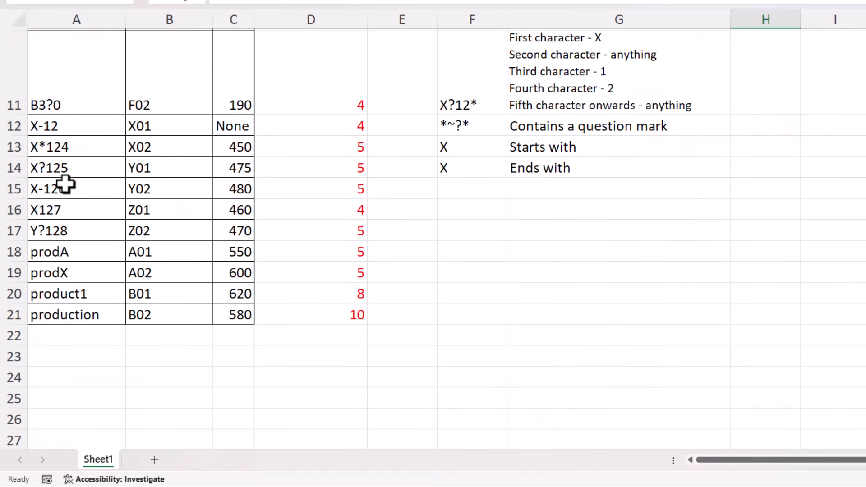
scroll(65, 184, up, 2)
scroll(66, 184, up, 2)
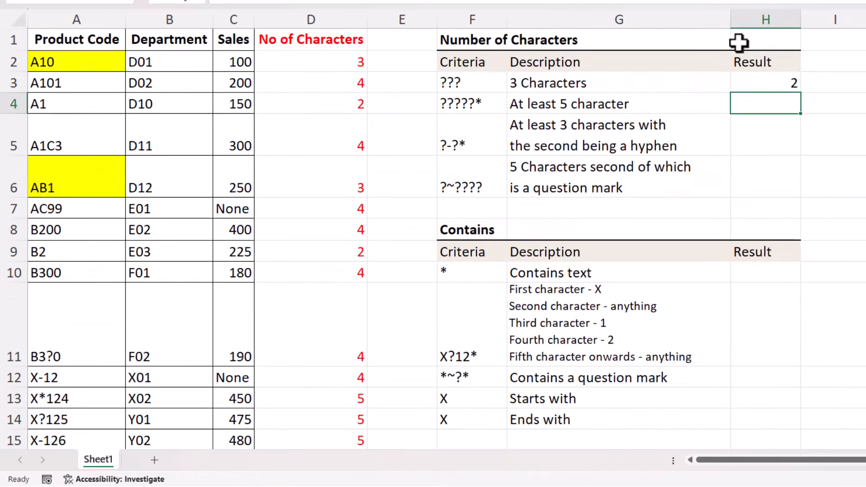
double_click(757, 85)
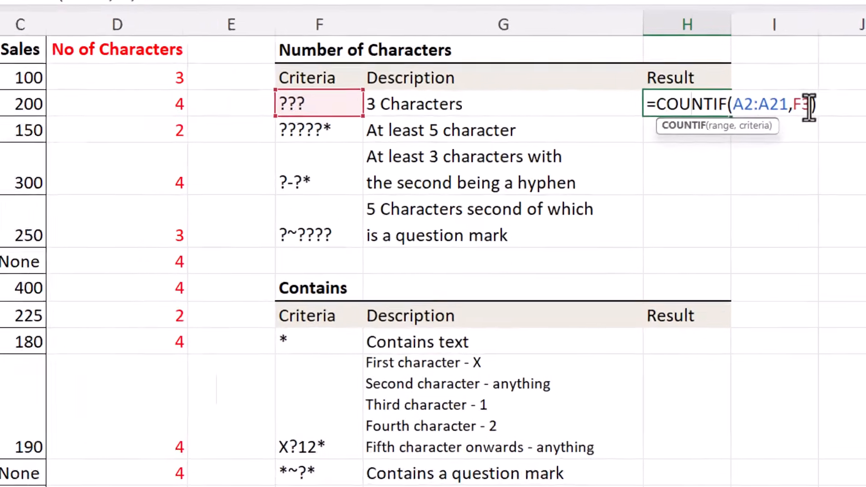
double_click(856, 83)
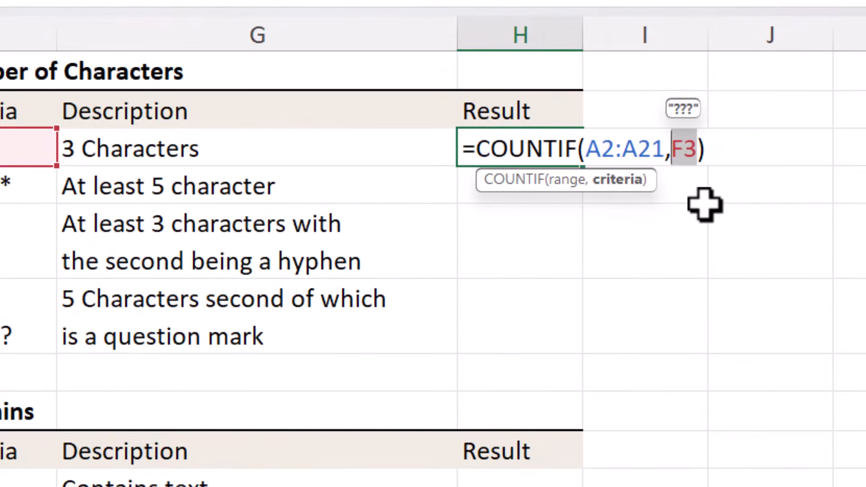
text(")
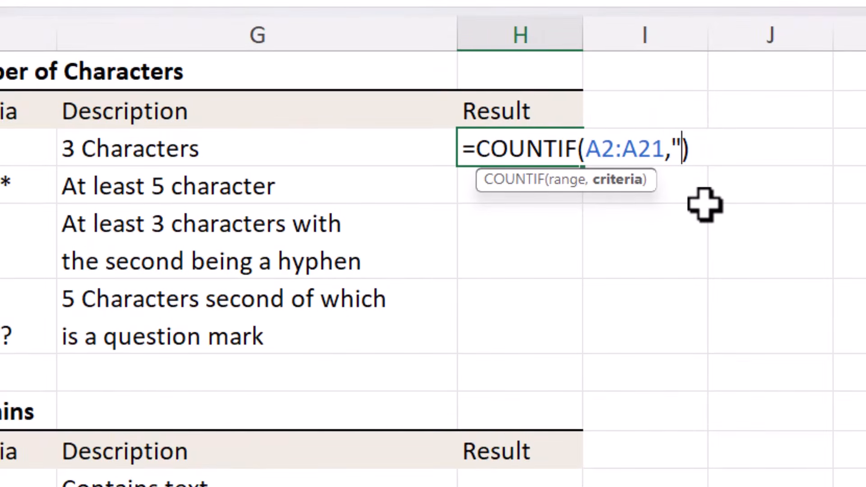
text(??)
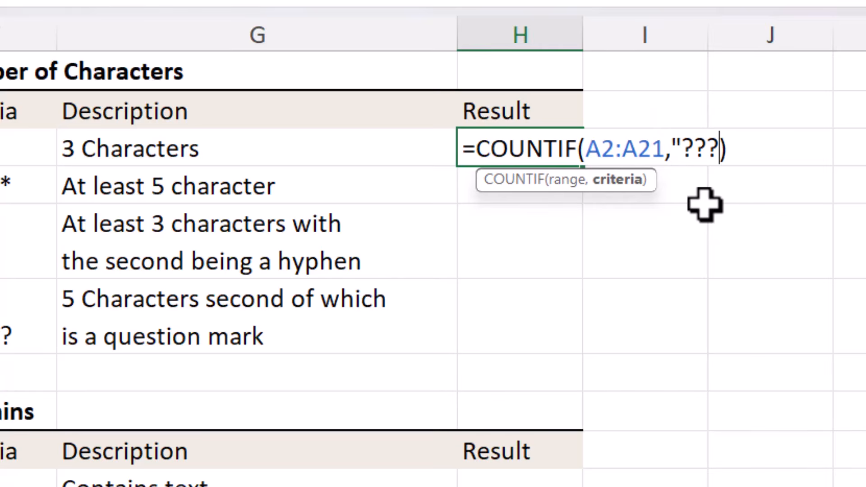
key(Return)
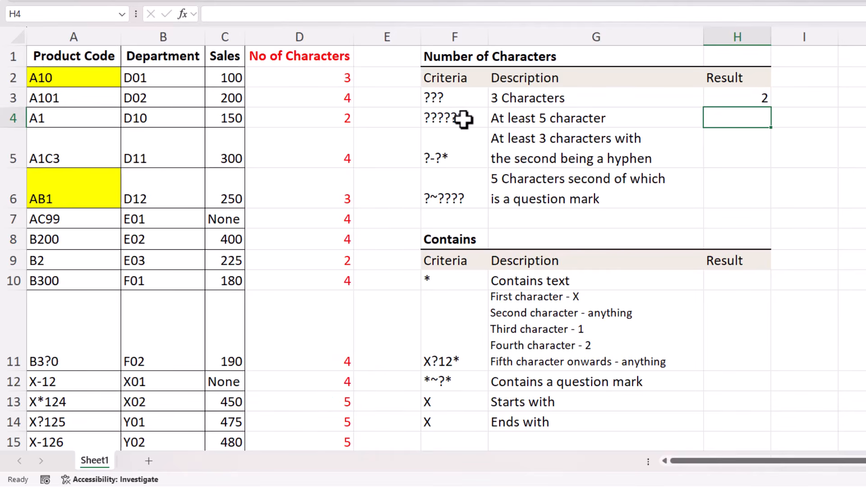
- Enter a COUNTIF formula in H4 that counts the product codes in A2:A21 using the criterion in F4
text(=c)
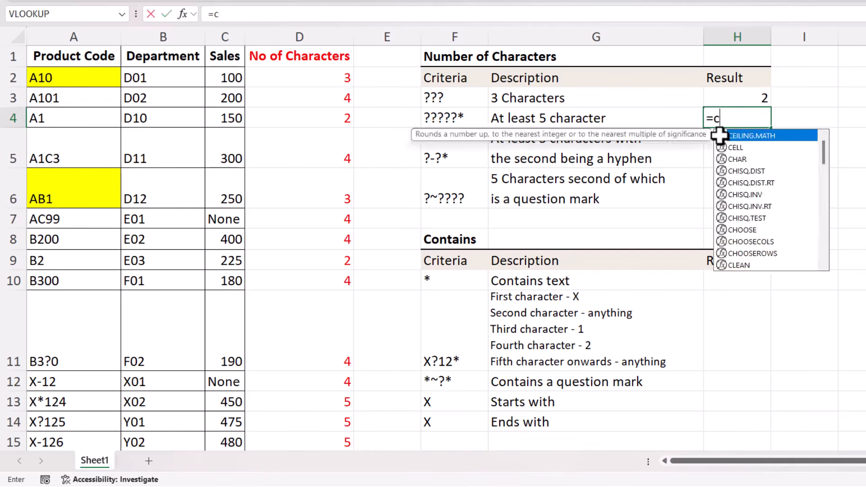
text(ountif()
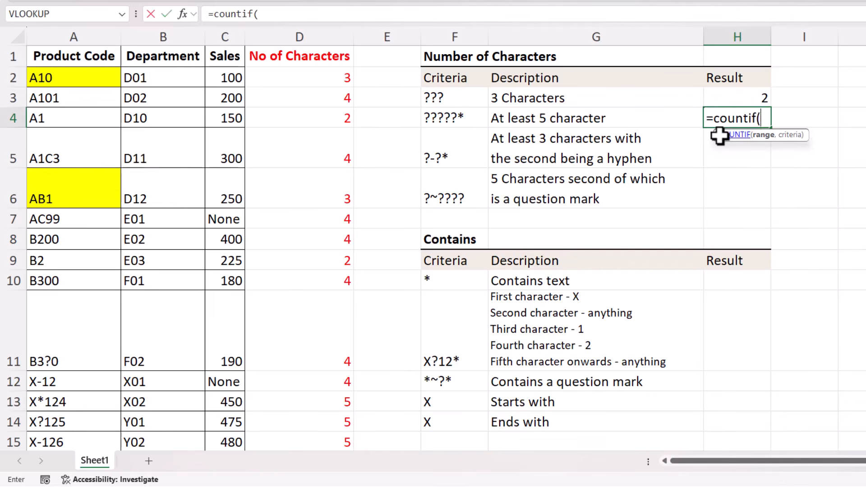
click(72, 72)
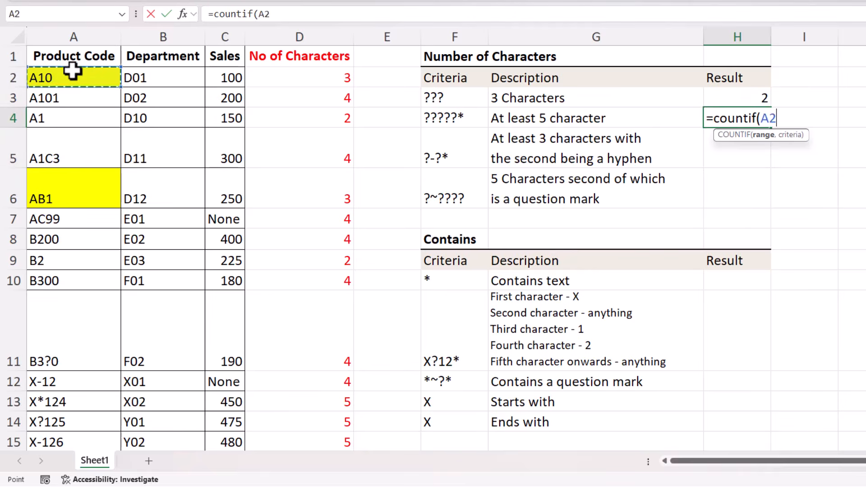
key(ctrl+shift+Down)
key(ctrl+BackSpace)
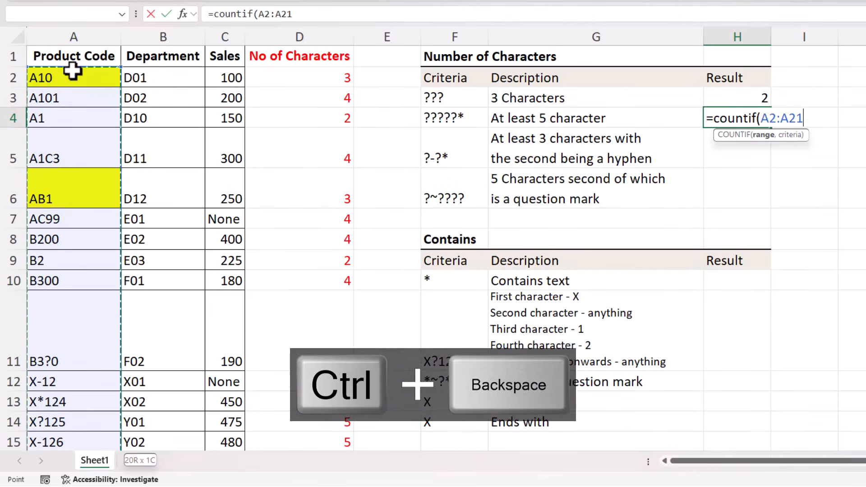
text(,)
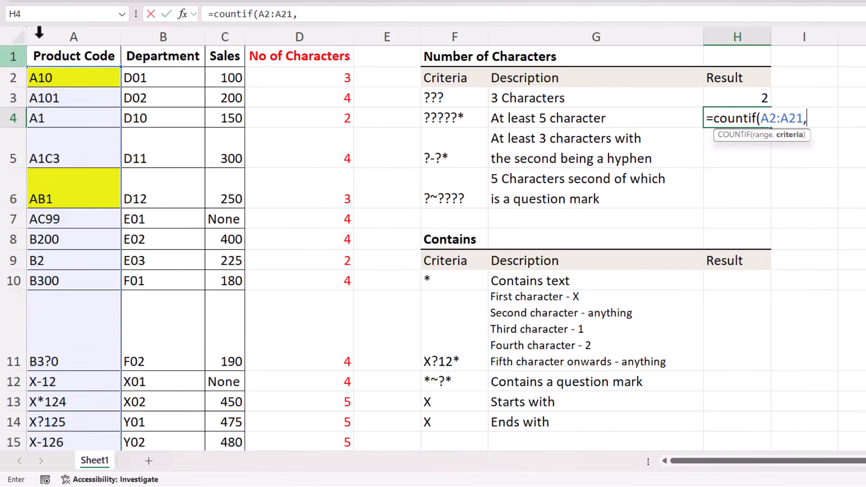
click(463, 117)
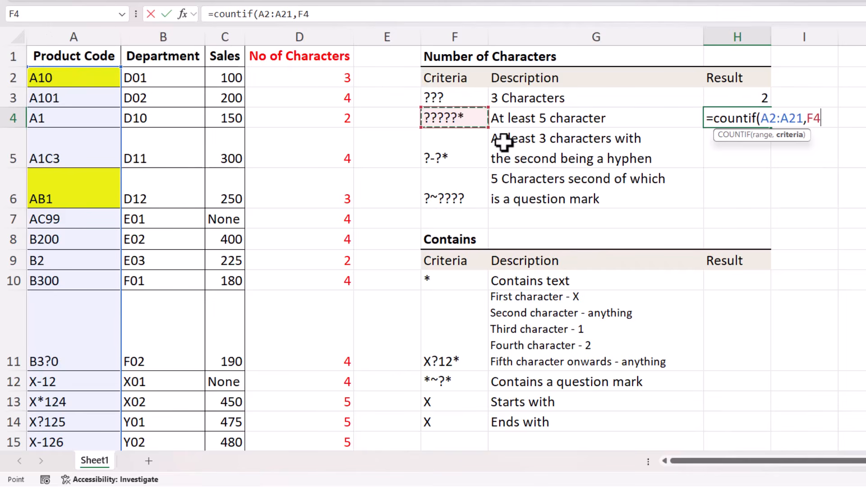
key(Return)
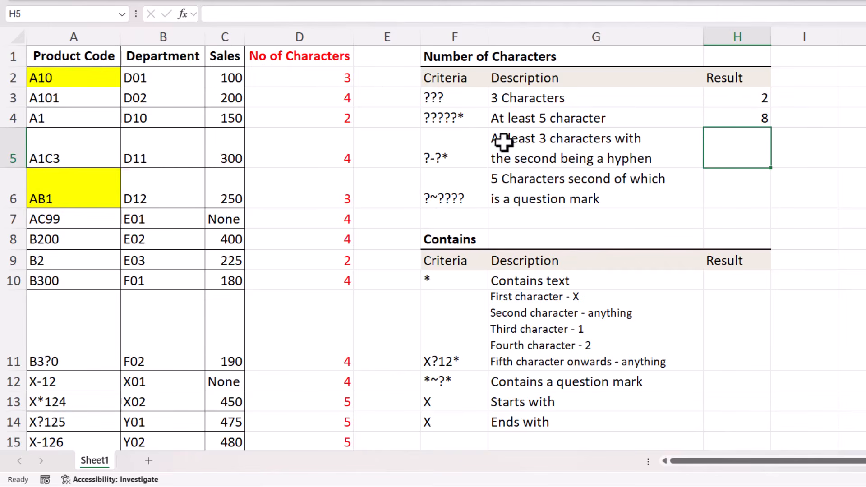
- Replace the F4 reference in the H4 formula with the literal wildcard criterion "?????*"
double_click(755, 114)
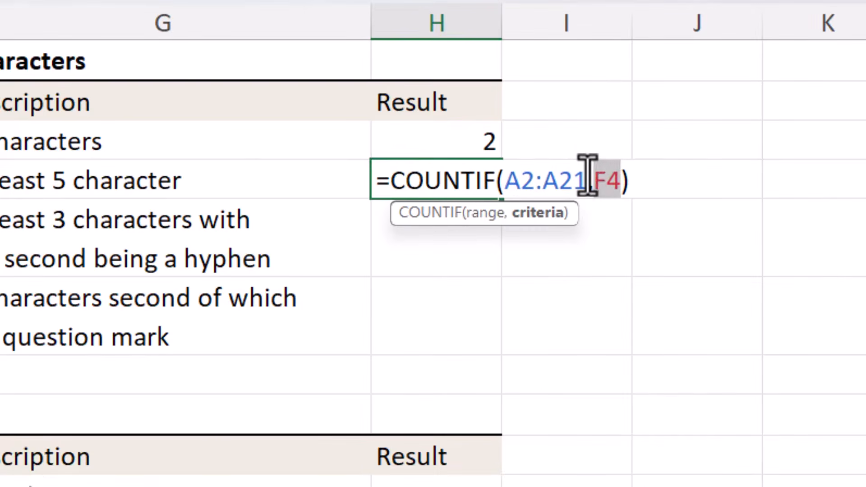
text(")
text(?????*)
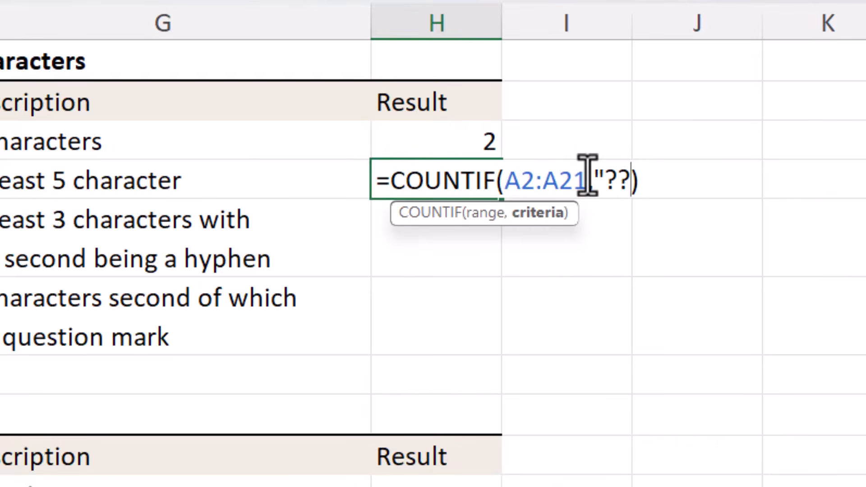
text(")
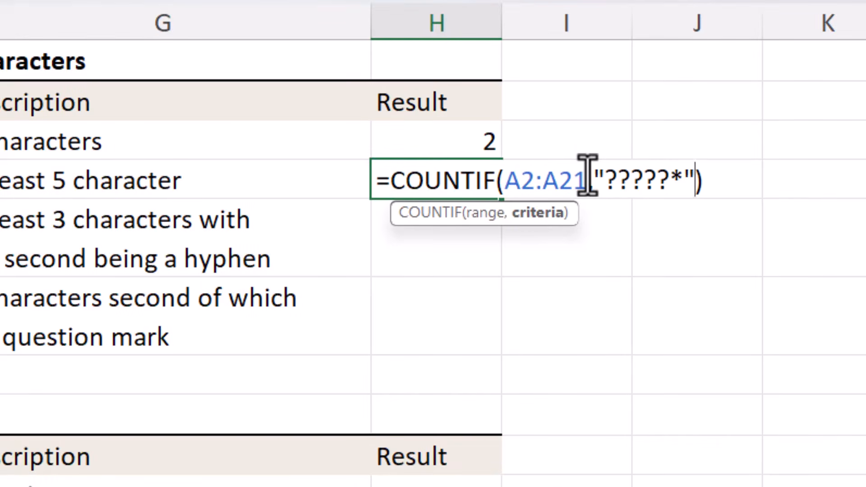
key(Return)
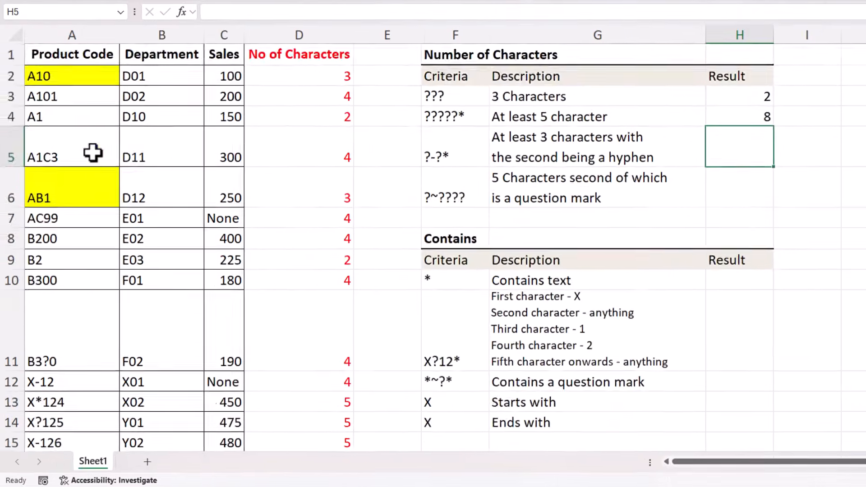
- Enter the formula =COUNTIF(A2:A21,F5) in H5 to count product codes of at least three characters with a hyphen second
scroll(90, 153, down, 3)
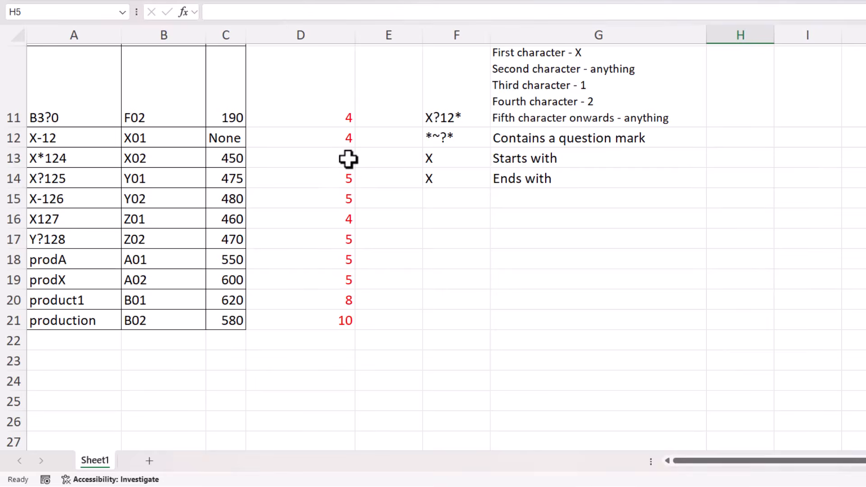
scroll(373, 209, up, 5)
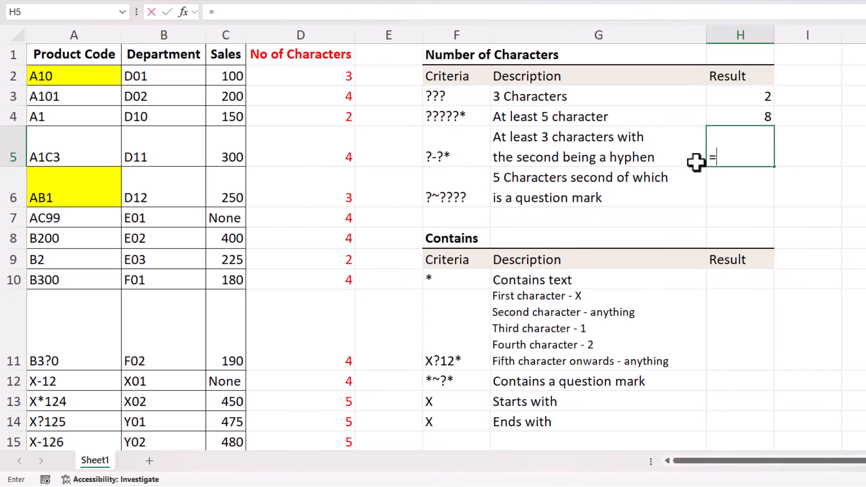
text(countif)
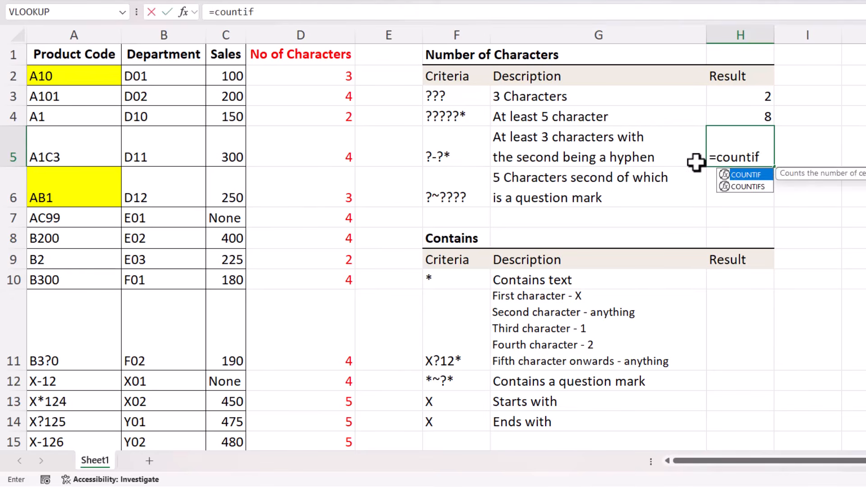
text(()
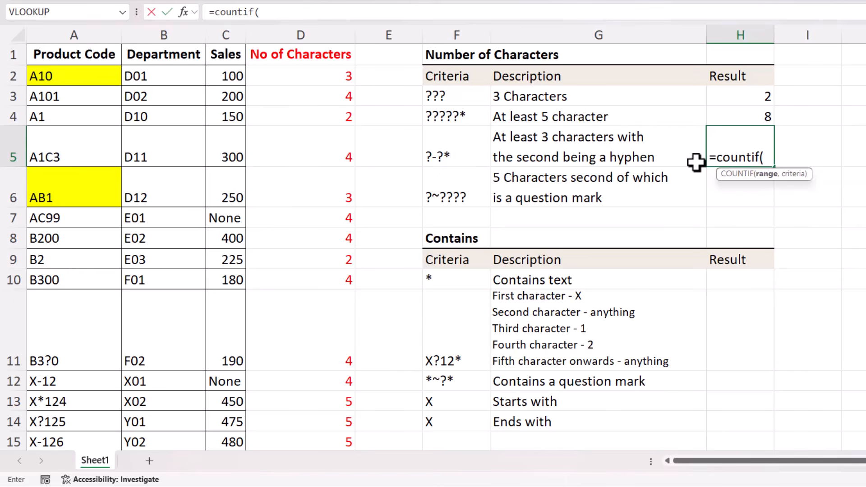
click(70, 72)
key(ctrl+shift+Down)
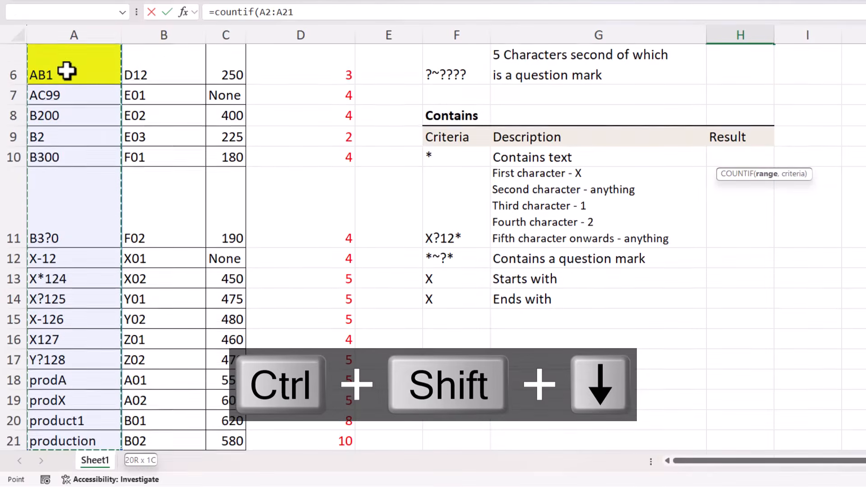
key(ctrl+BackSpace)
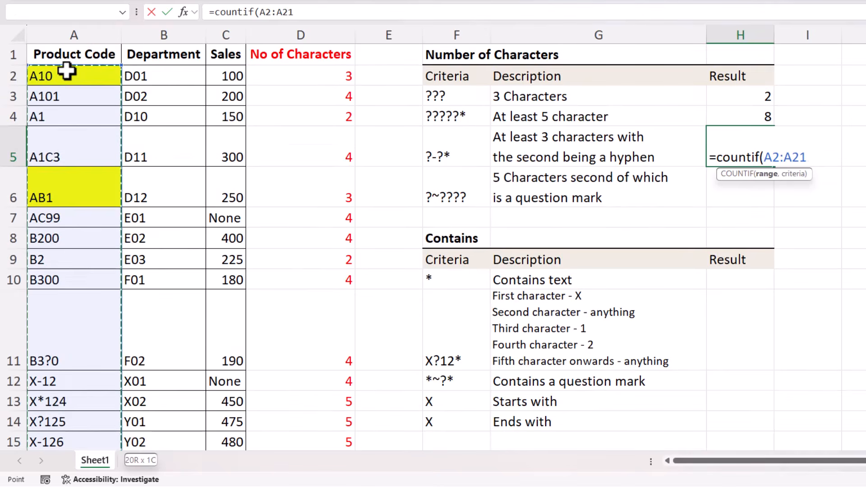
text(,)
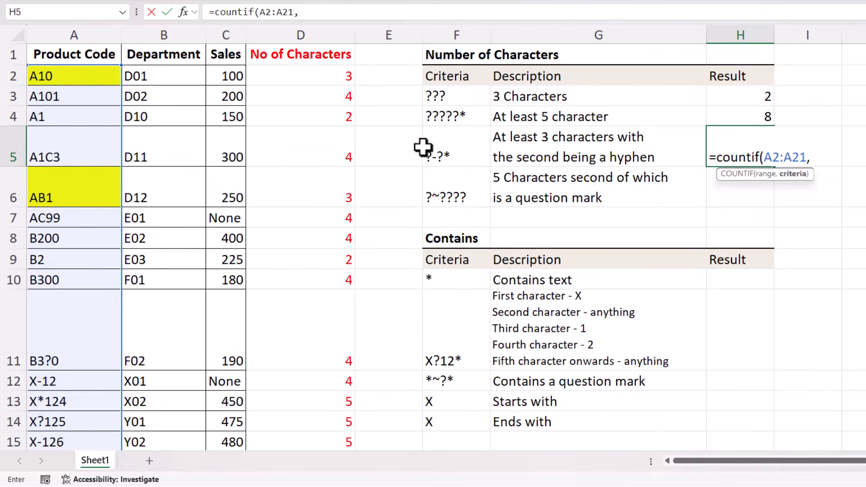
click(446, 152)
text())
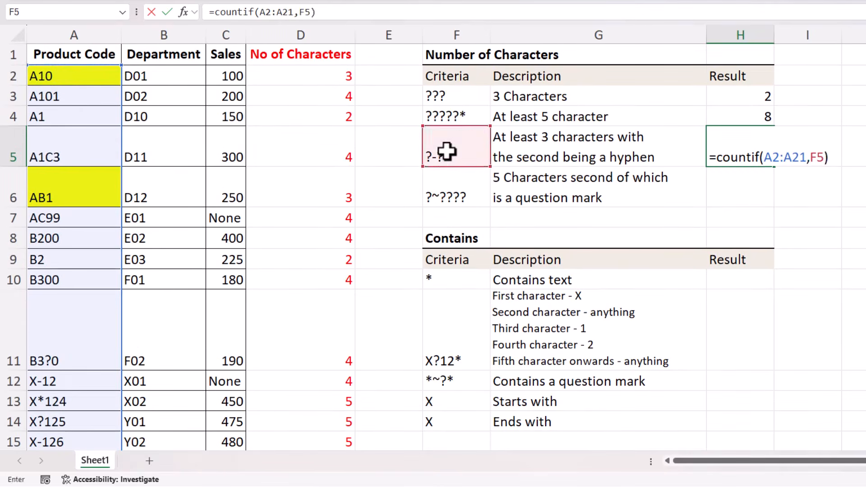
key(Return)
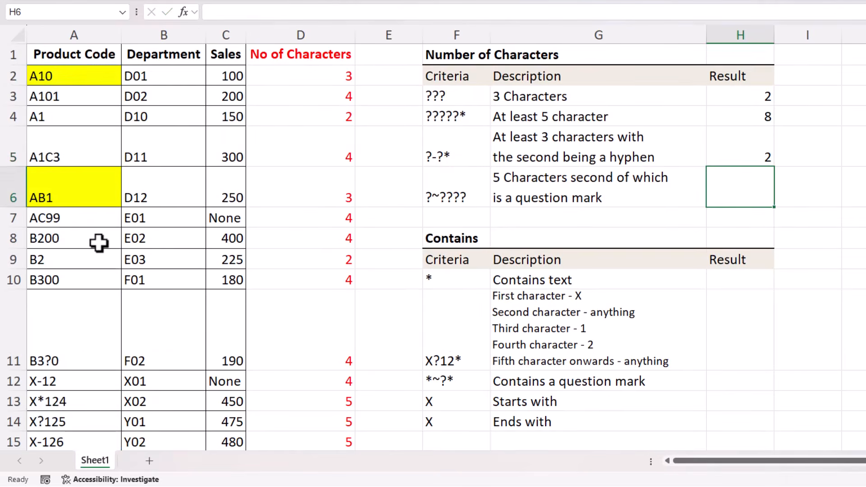
- Check the product codes in A12 and A15 against the criterion that requires a hyphen as the second character
scroll(99, 243, down, 3)
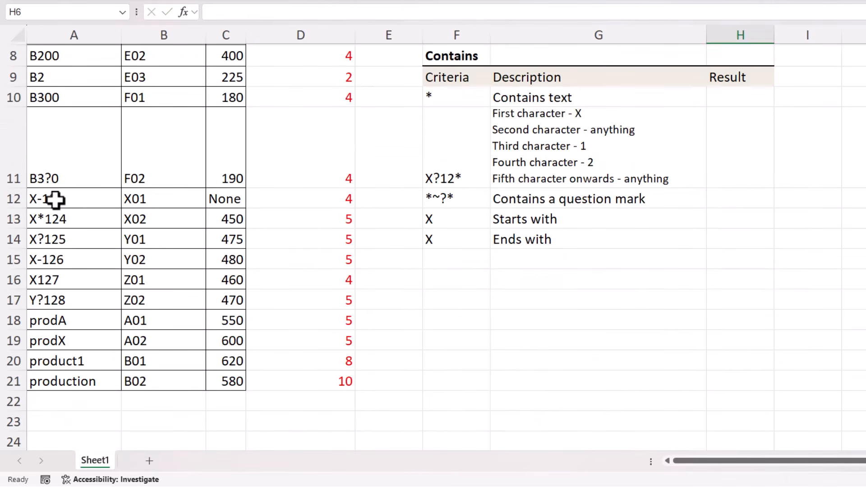
click(56, 202)
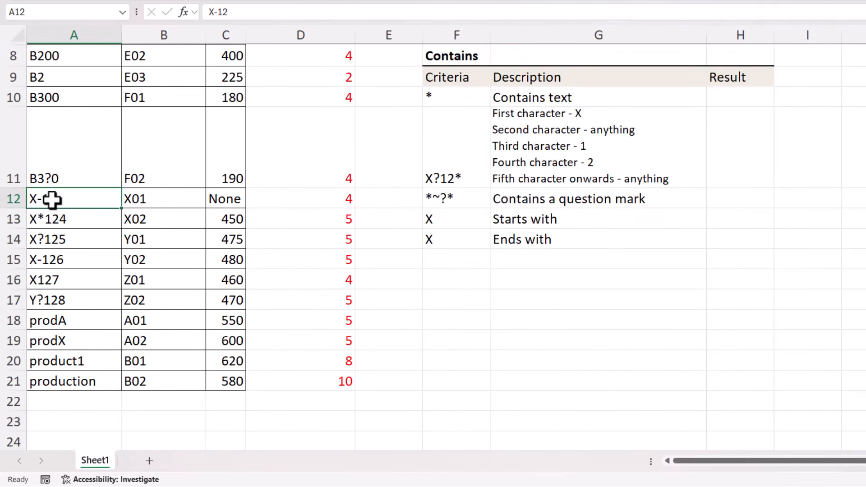
click(54, 260)
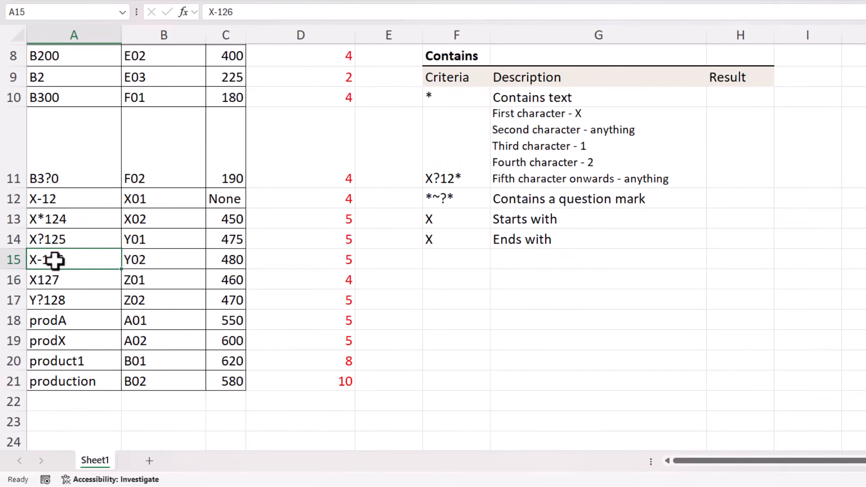
scroll(329, 305, up, 3)
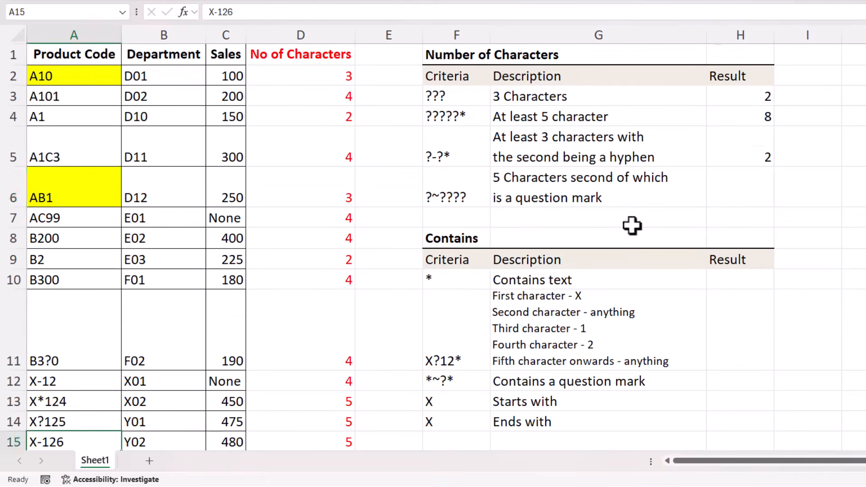
- Enter =COUNTIF(A2:A21,F6) in H6 to count five-character product codes whose second character is a question mark
click(760, 196)
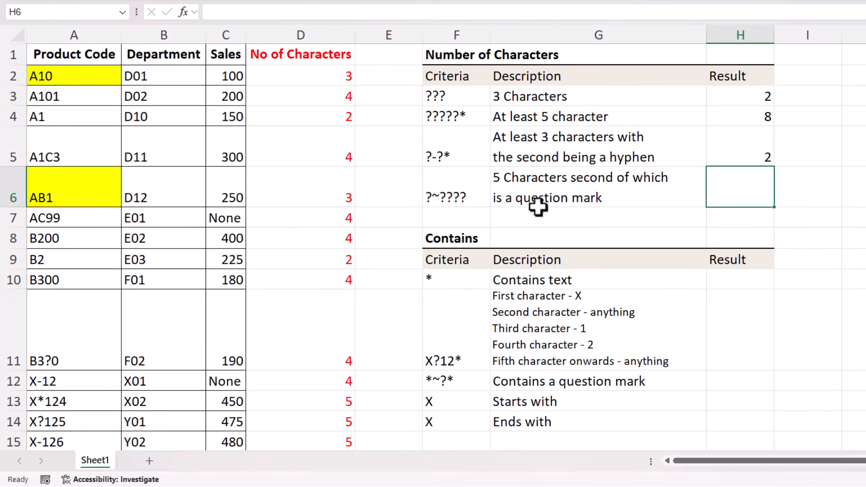
text(=countif)
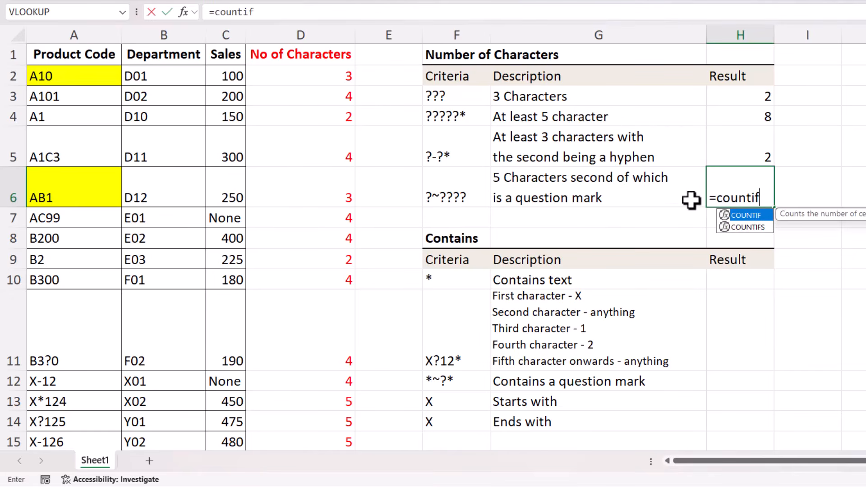
text(()
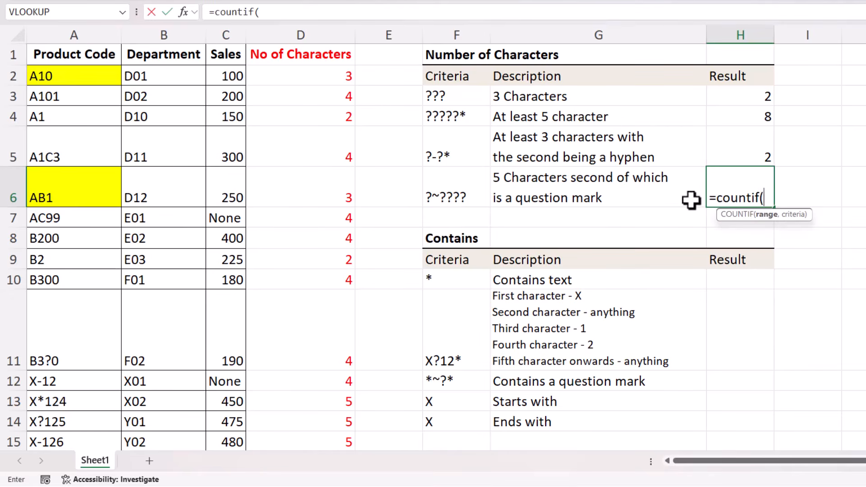
click(76, 72)
key(ctrl+shift+Down)
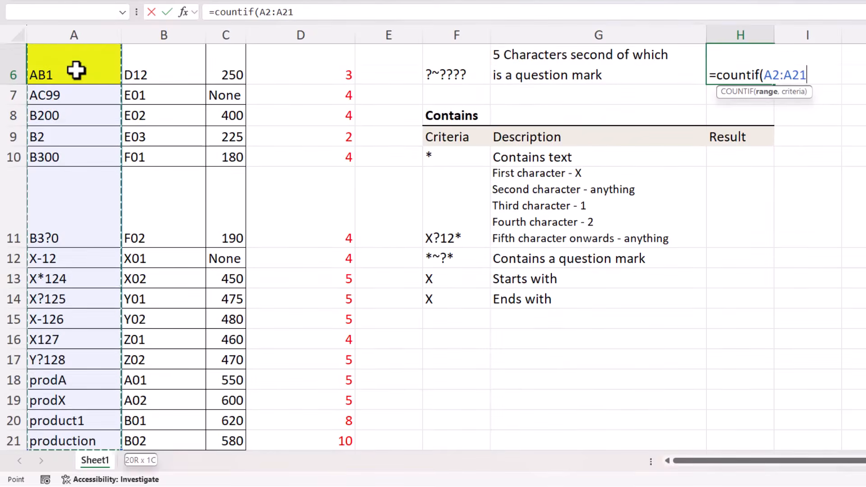
key(ctrl+BackSpace)
text(,)
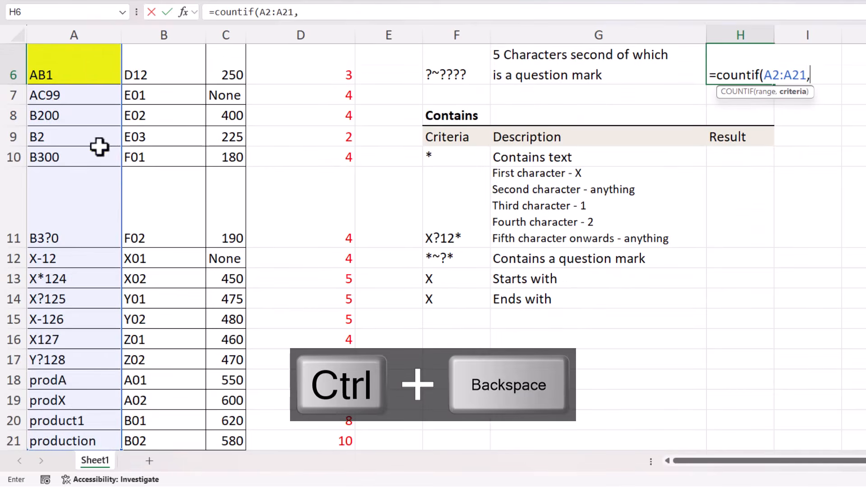
click(473, 60)
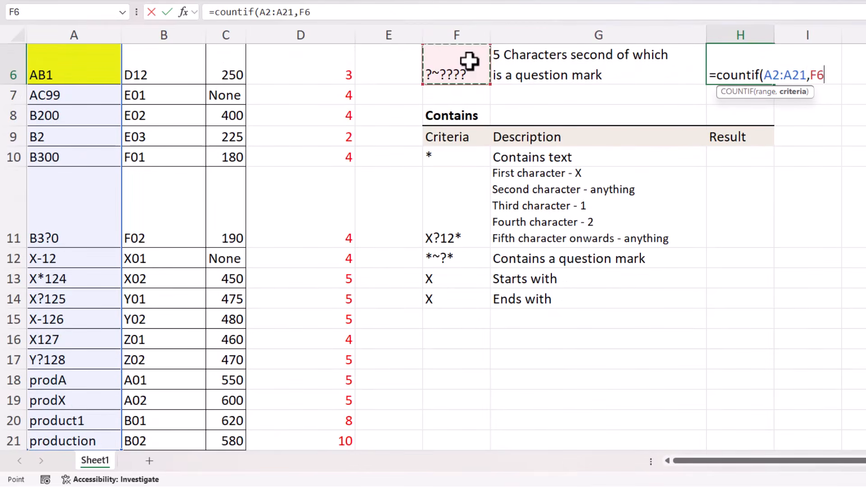
key(Return)
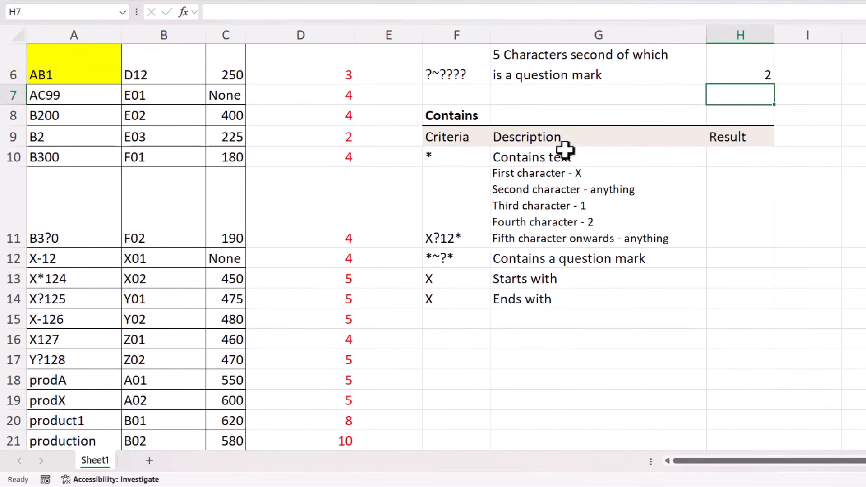
- Check the product codes in A17 and A14 against the five-character question-mark criterion, and review the formula in H6
scroll(87, 289, down, 1)
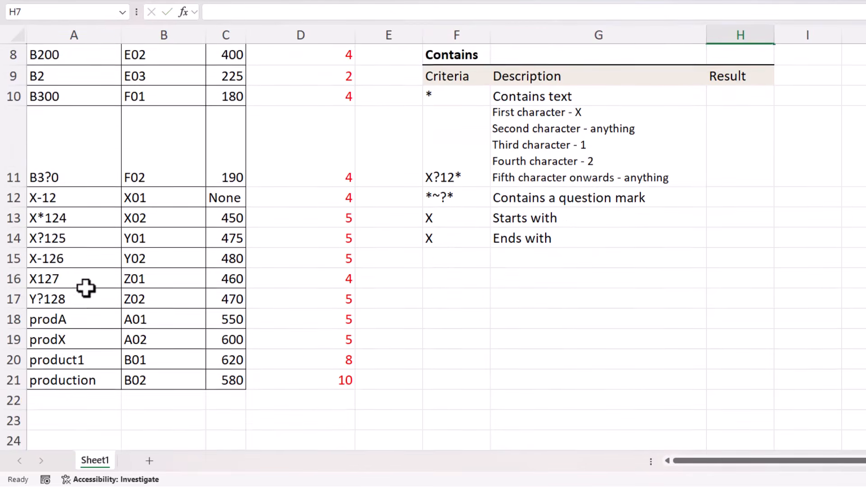
click(54, 301)
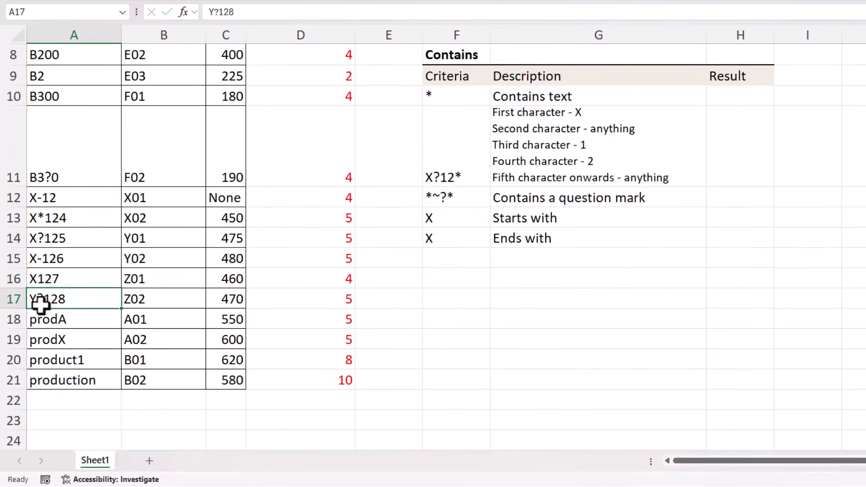
click(40, 240)
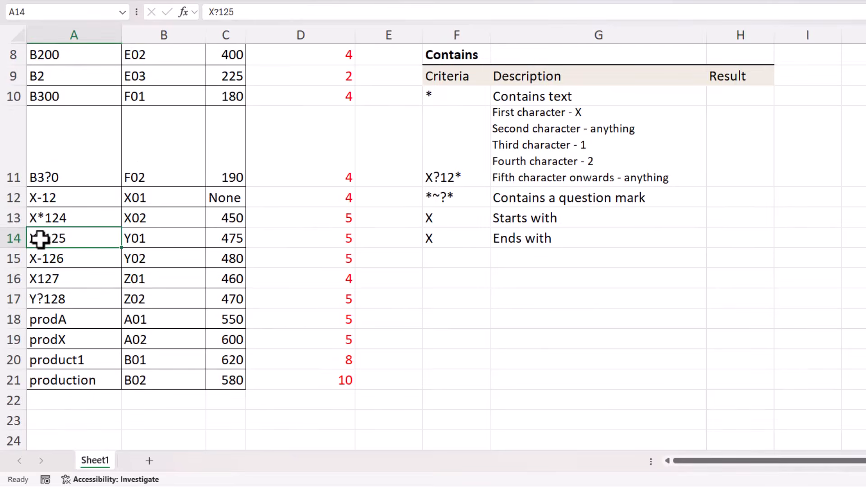
scroll(77, 278, up, 3)
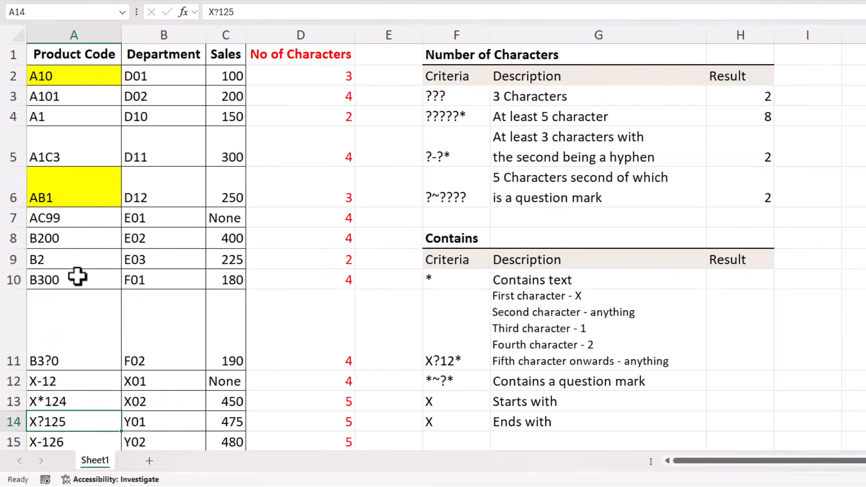
click(767, 190)
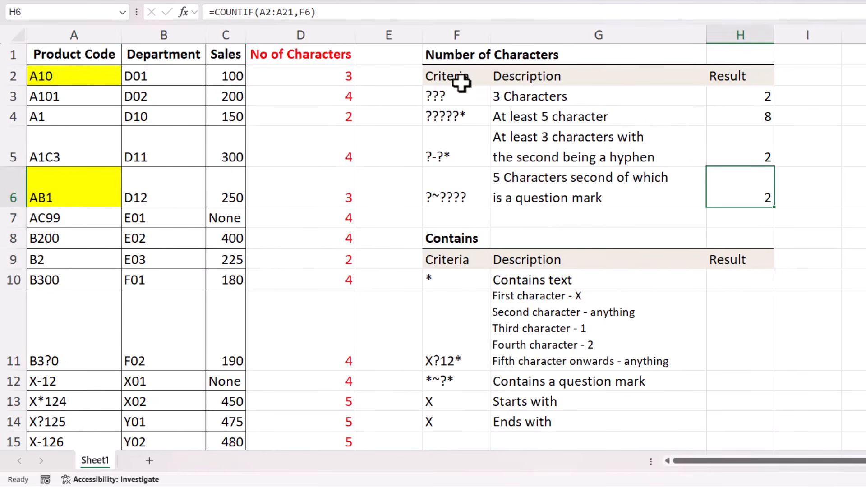
scroll(613, 258, down, 2)
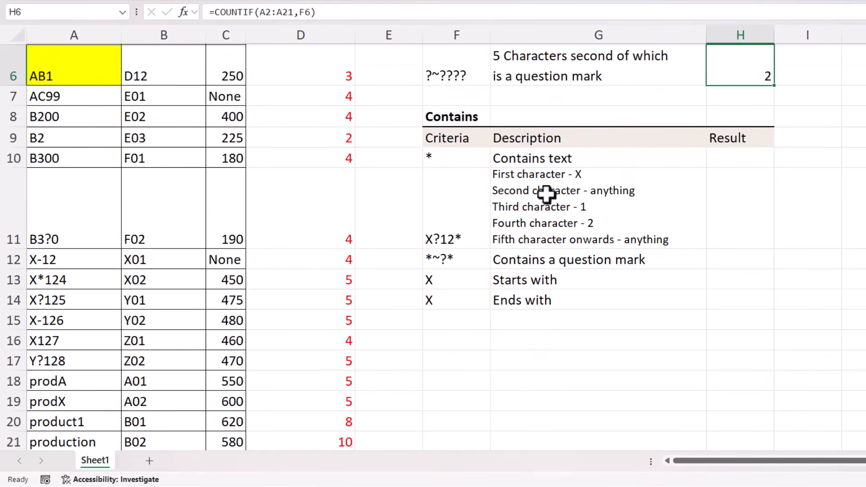
scroll(471, 230, up, 2)
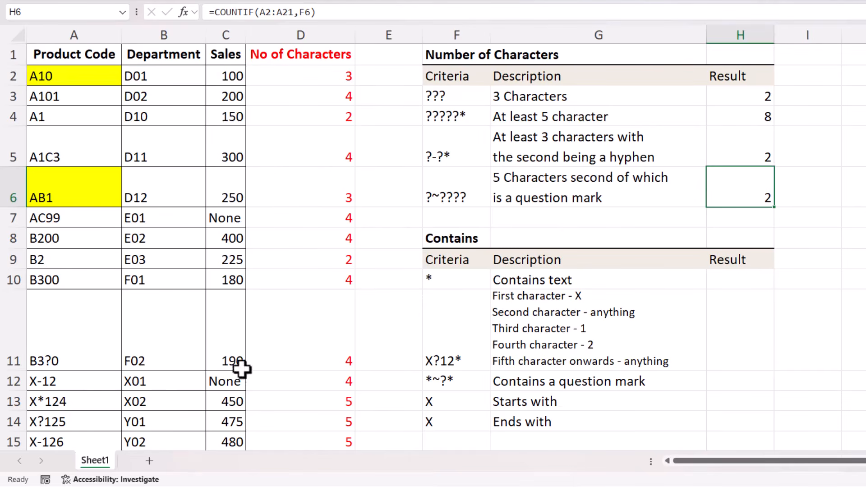
- Enter =COUNTIF(C2:C21,F10) in H10 to count the Sales entries that contain text
click(739, 275)
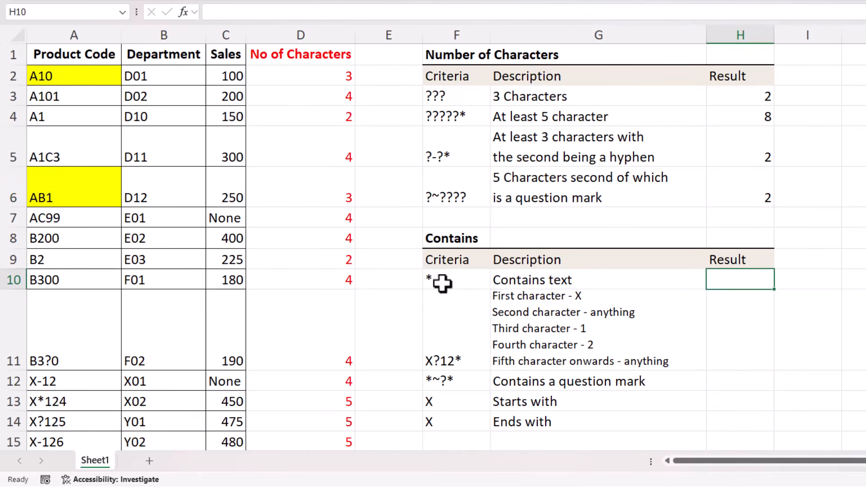
text(=countif)
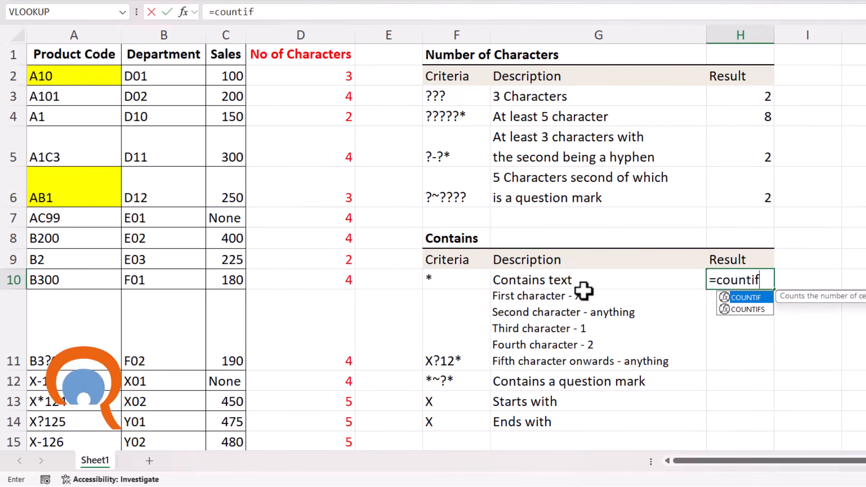
text(()
click(233, 76)
key(ctrl+shift+Down)
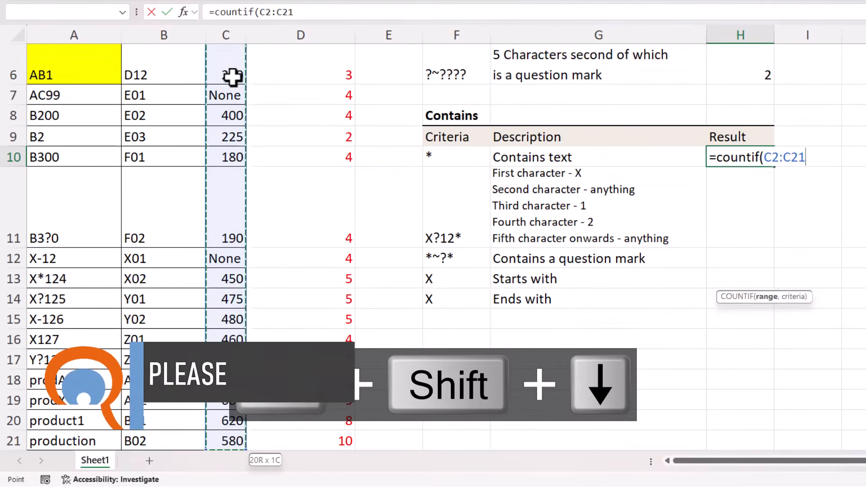
key(ctrl+BackSpace)
text(,)
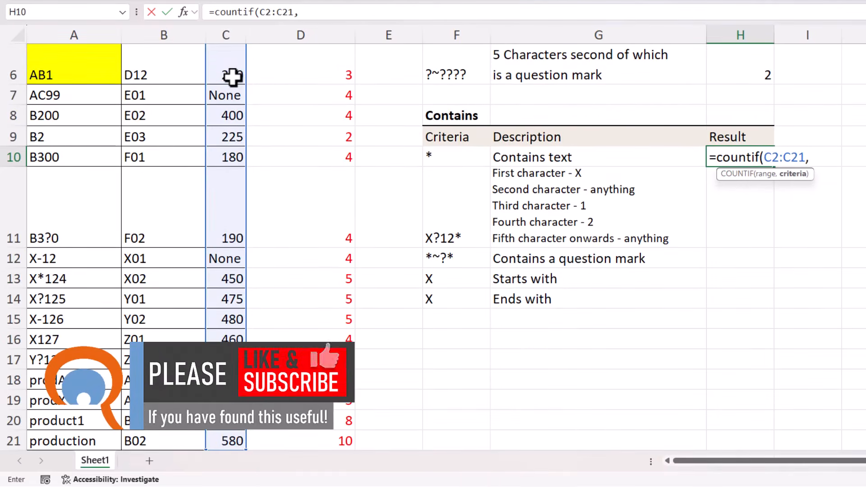
click(434, 158)
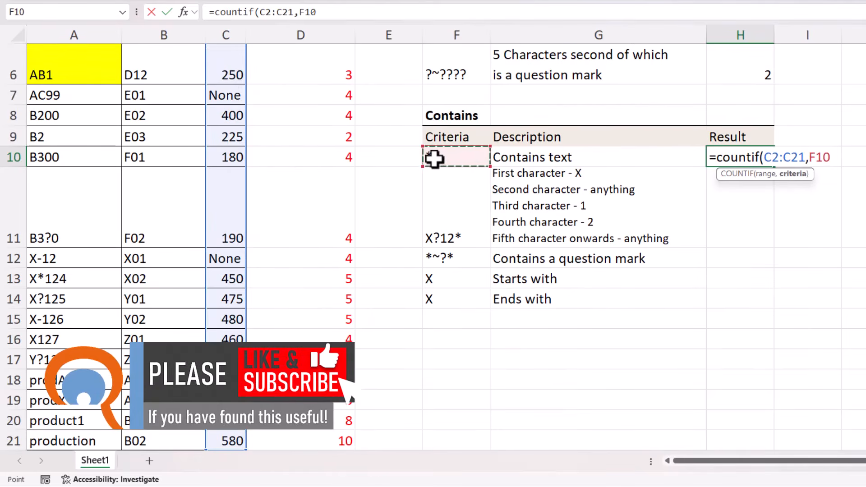
text())
key(Return)
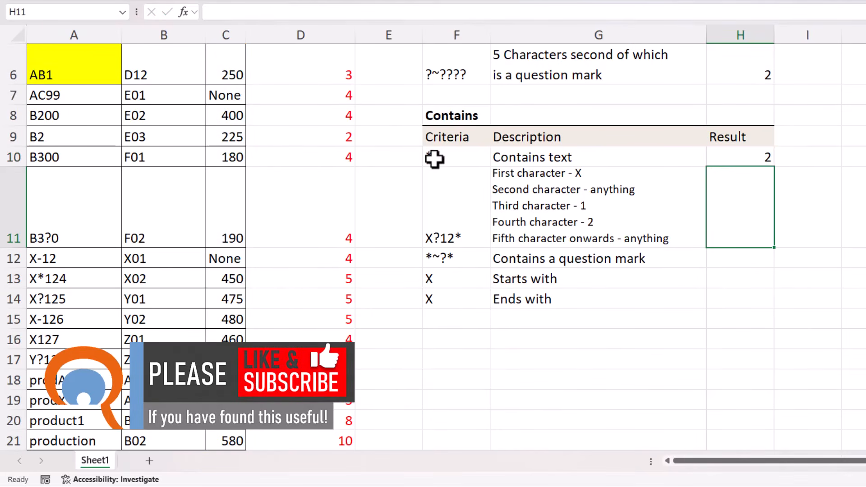
- Replace the F10 reference in the H10 formula with the literal wildcard criterion "*"
scroll(505, 235, up, 2)
click(727, 275)
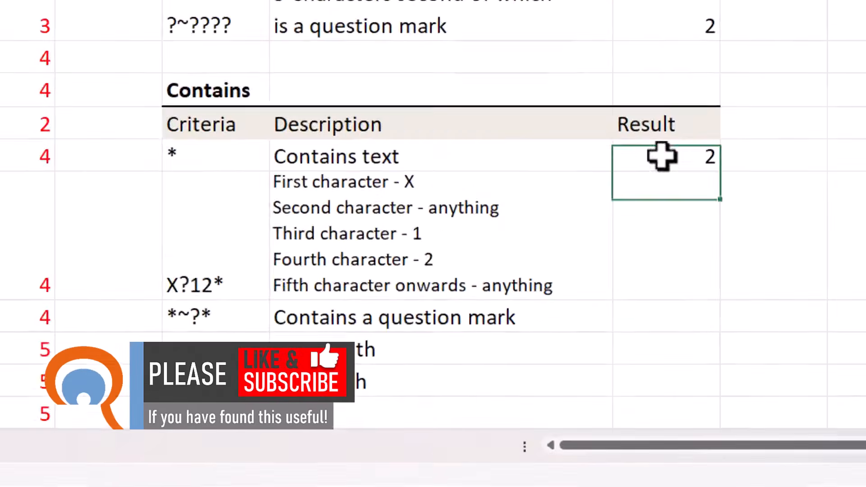
double_click(733, 277)
click(819, 85)
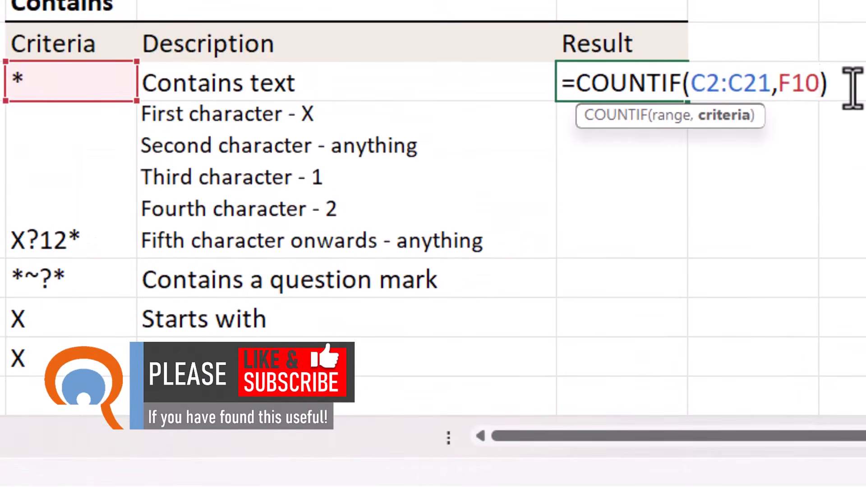
key(BackSpace)
key(BackSpace)
key(BackSpace)
text(")
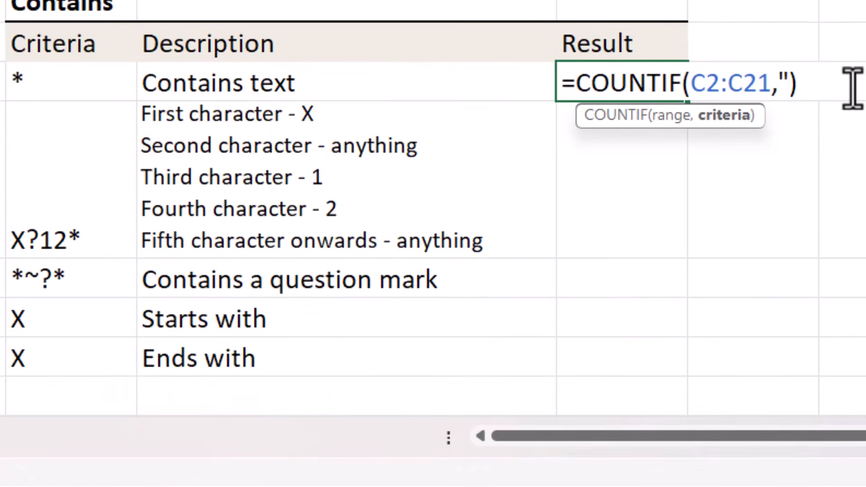
text(*")
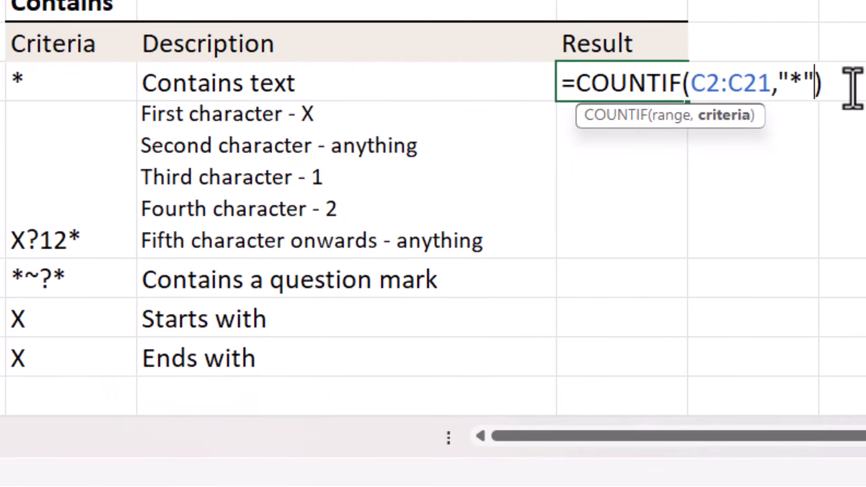
key(Return)
- Enter =COUNTIF(A2:A21,F11) in H11 to count the product codes that match the pattern X?12*
scroll(752, 150, down, 1)
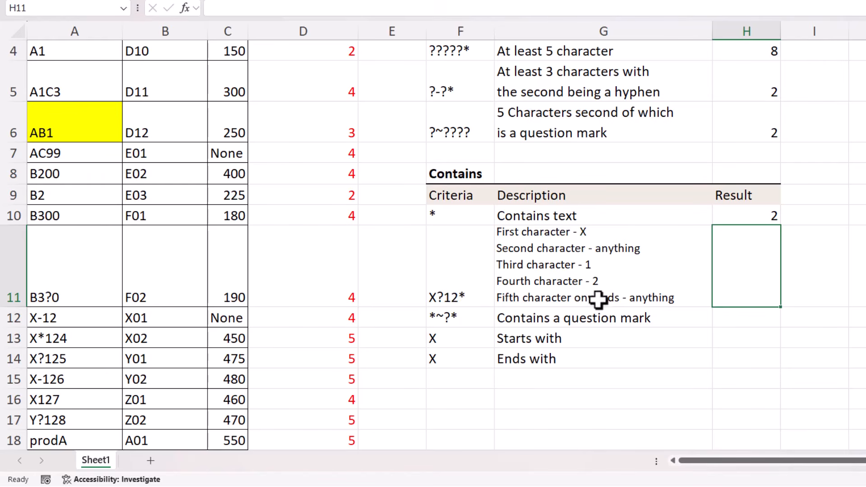
text(countif()
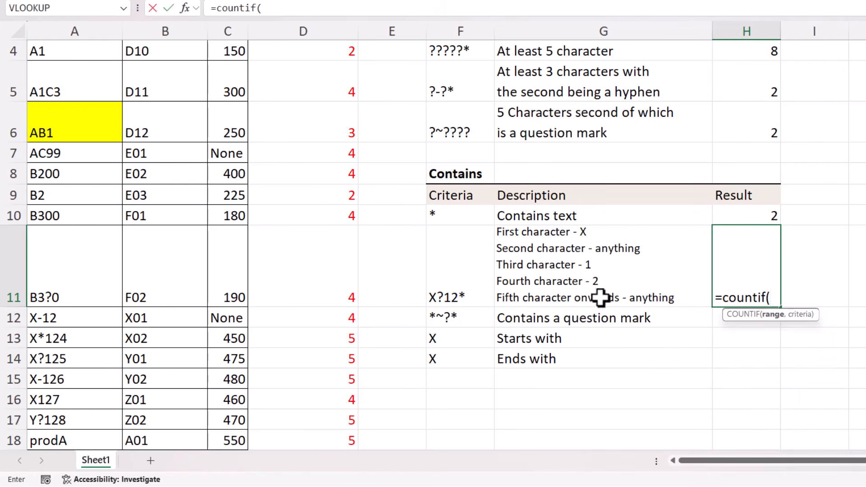
scroll(600, 298, up, 1)
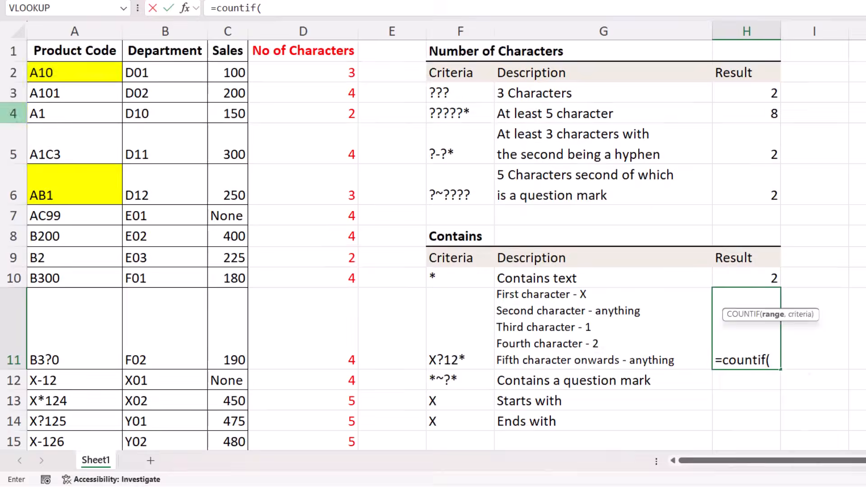
click(80, 72)
key(ctrl+shift+Down)
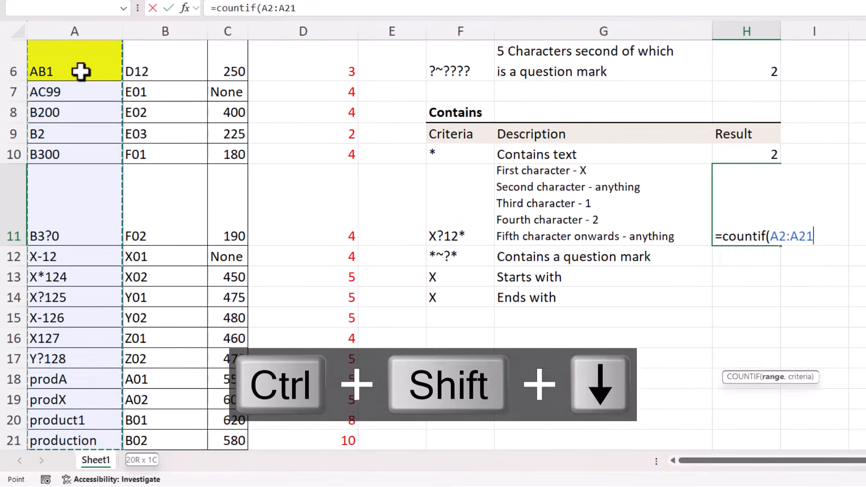
key(ctrl+BackSpace)
text(,)
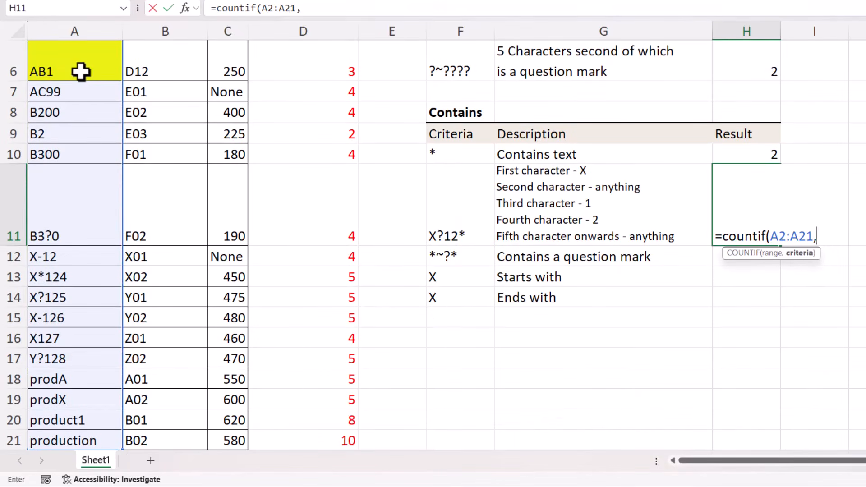
click(446, 228)
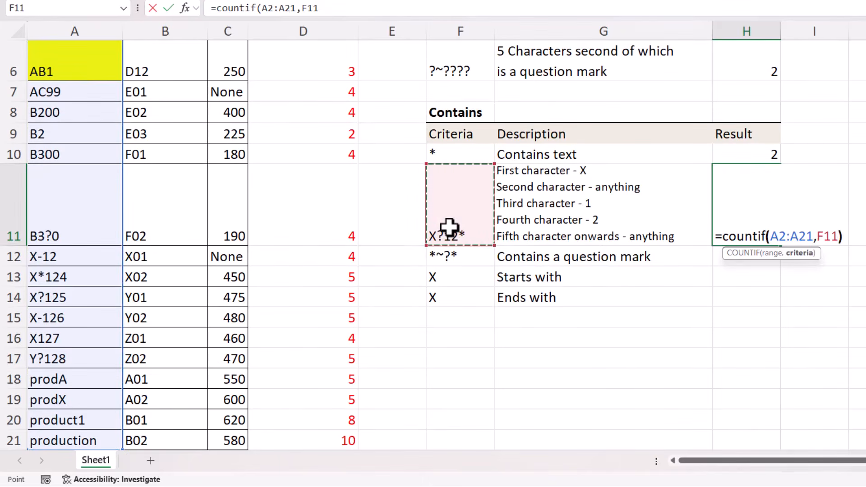
text())
key(Return)
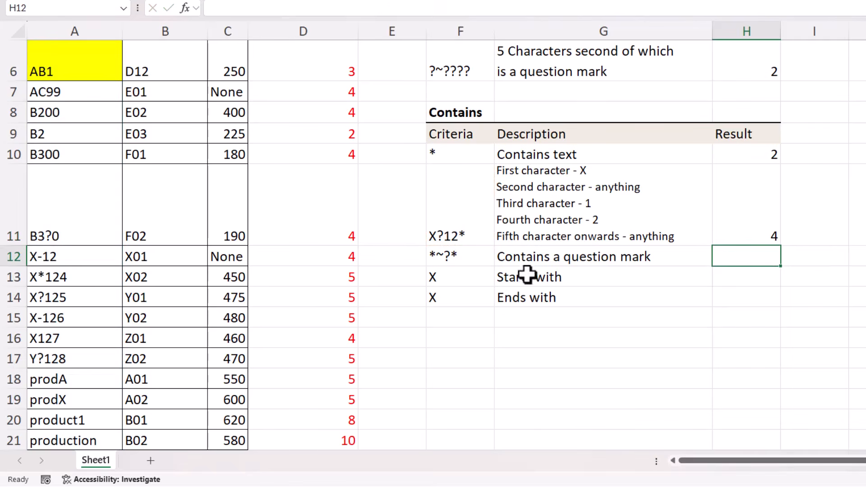
- Check the product codes in A12:A15 against the X?12* criterion
scroll(93, 286, down, 1)
click(86, 277)
click(68, 257)
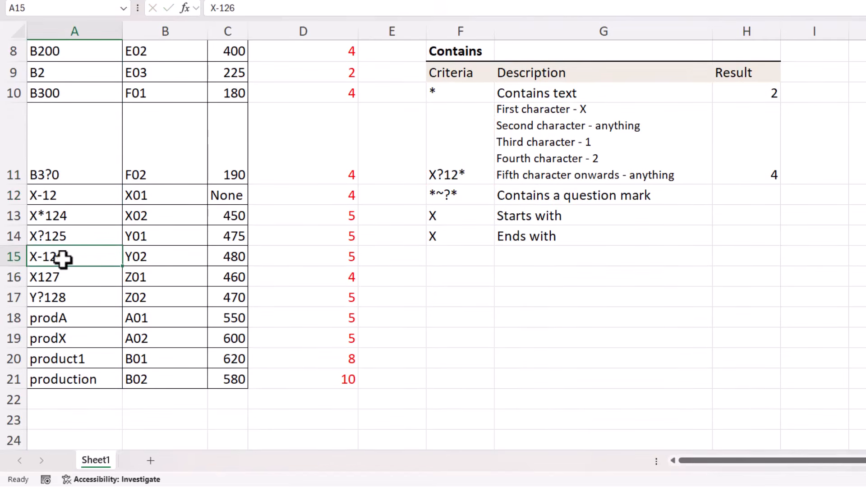
click(67, 236)
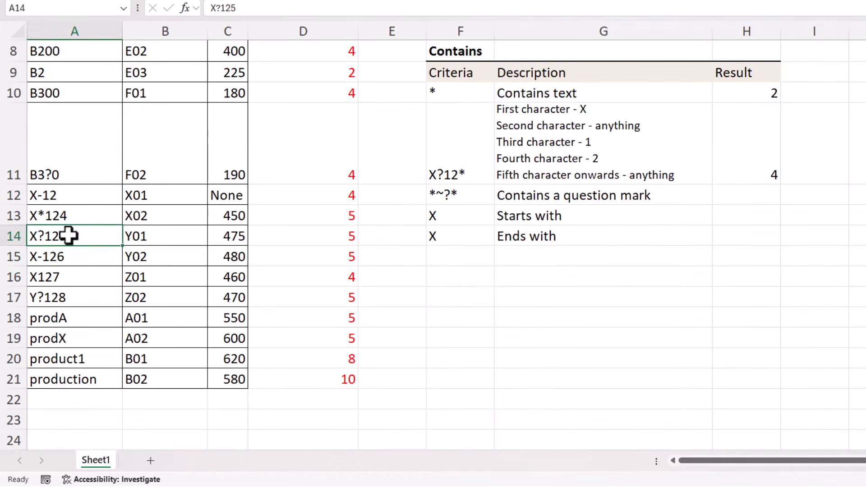
click(69, 217)
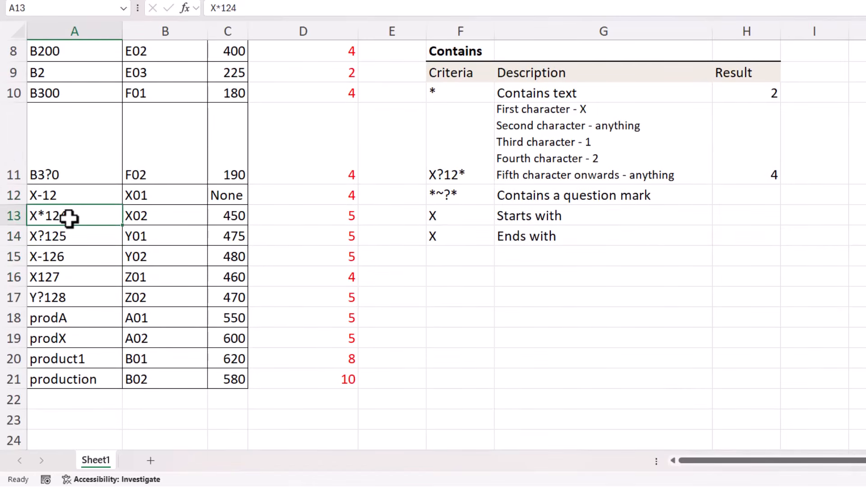
click(69, 196)
drag(84, 200, 81, 253)
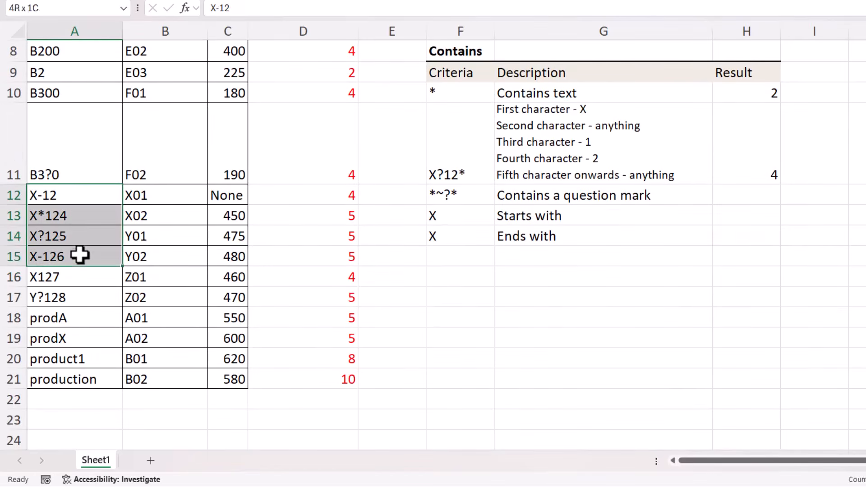
- Enter =COUNTIF(A2:A21,F12) in H12 to count the product codes that contain a question mark
scroll(451, 294, up, 1)
click(744, 258)
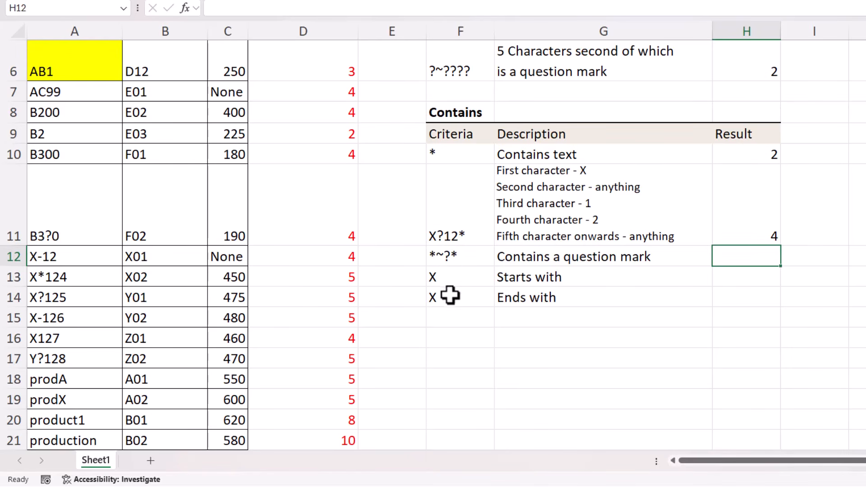
text(co)
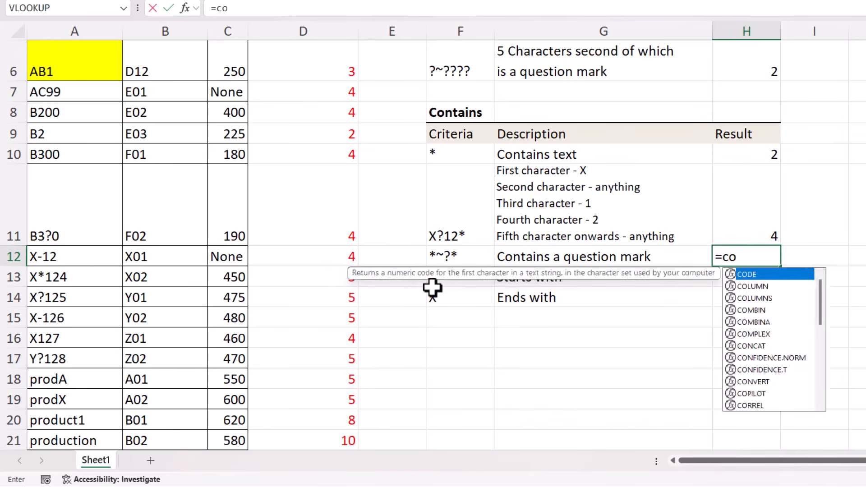
text(untif)
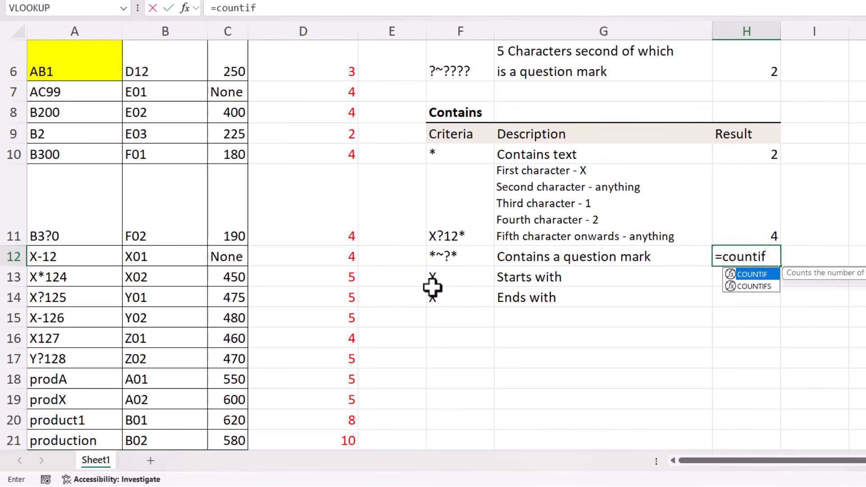
text(()
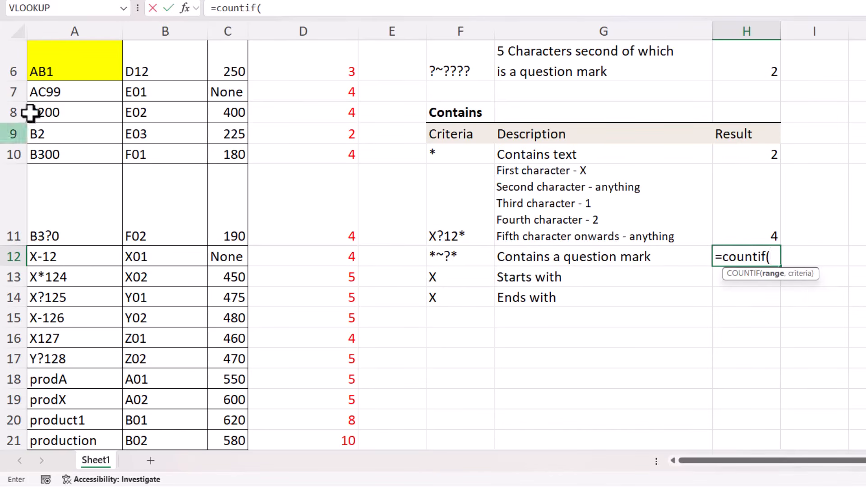
scroll(70, 74, up, 2)
click(71, 69)
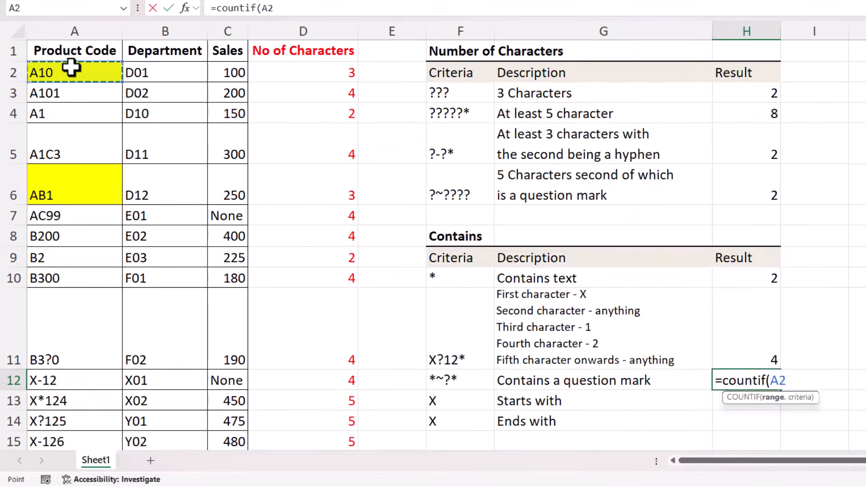
key(ctrl+shift+Down)
text(,)
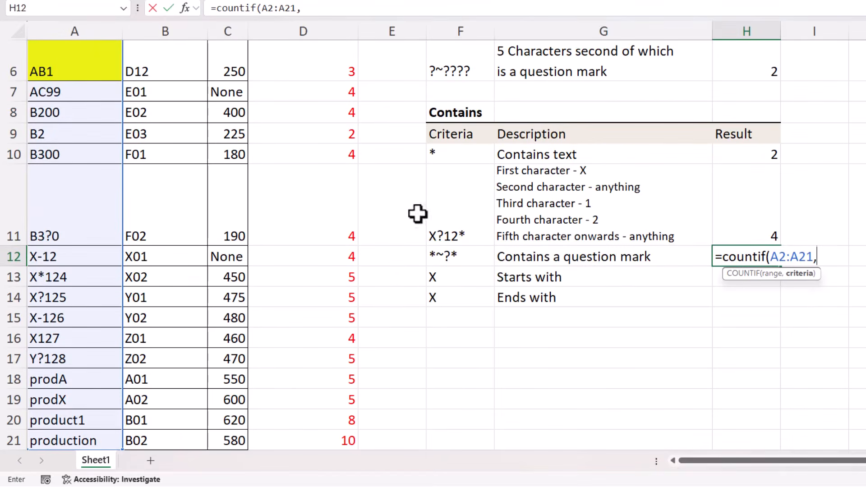
click(448, 254)
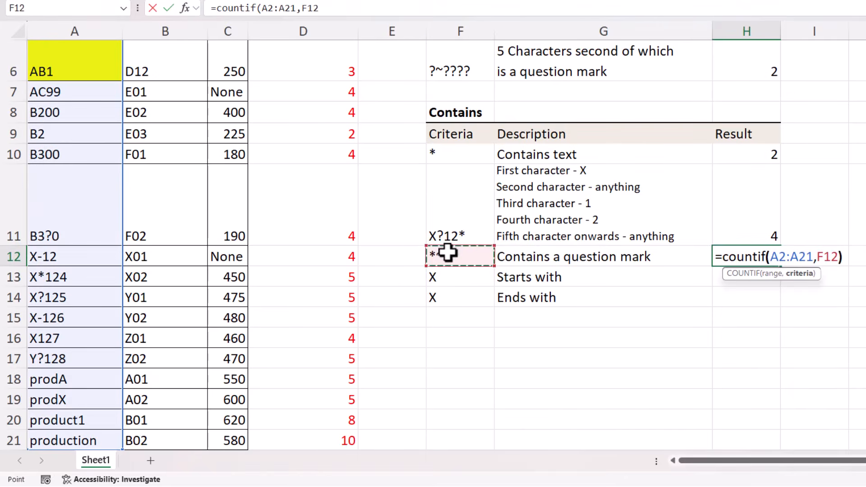
key(Return)
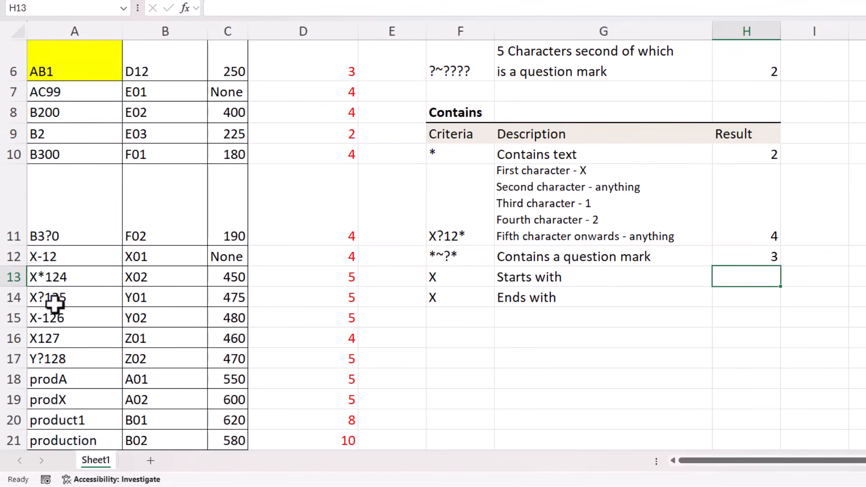
- Check the product codes in A17, A14 and A11 against the contains-a-question-mark criterion
scroll(67, 296, down, 2)
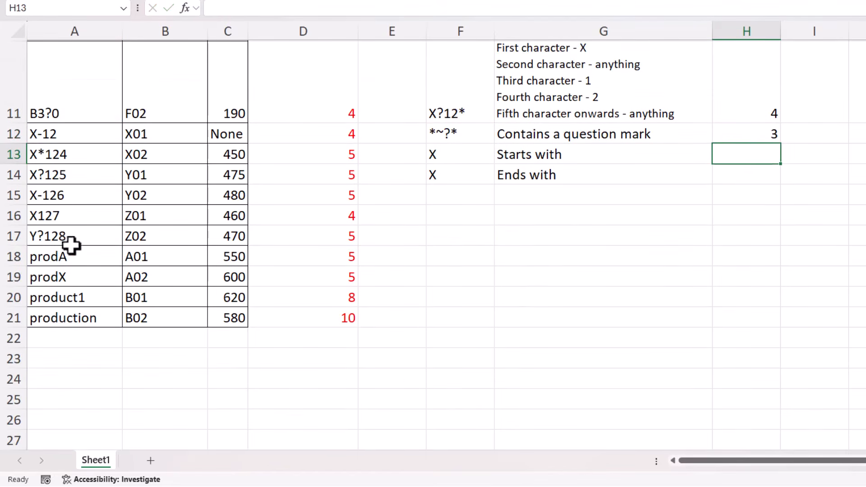
click(55, 237)
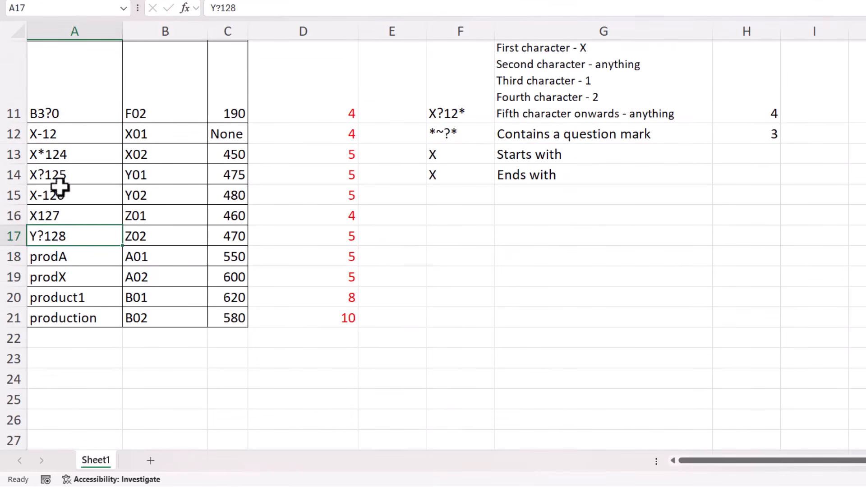
click(59, 170)
scroll(59, 214, up, 2)
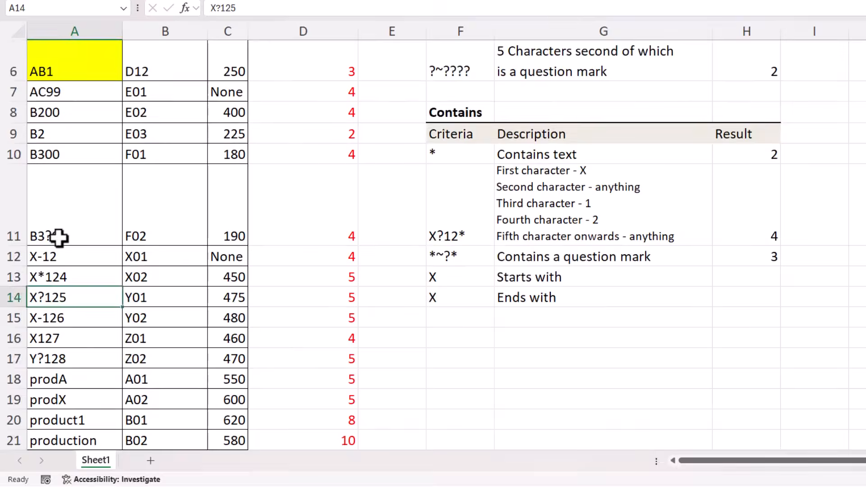
click(60, 236)
scroll(216, 245, up, 2)
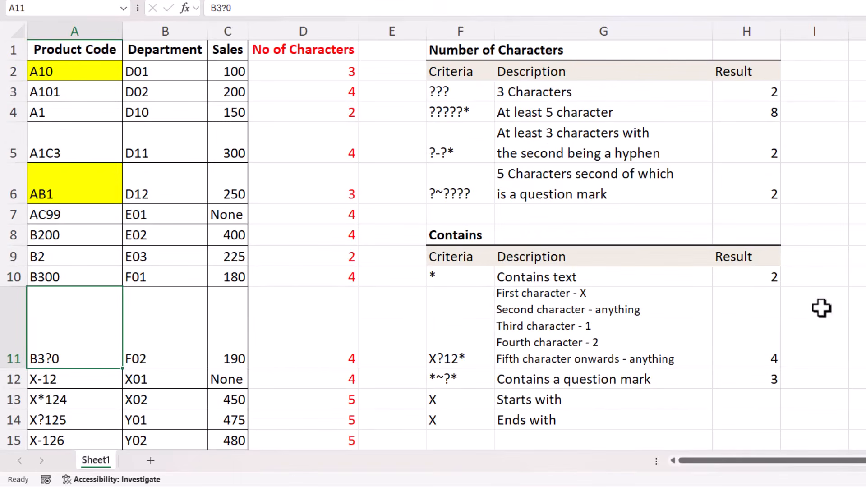
- Enter =COUNTIF(A2:A21,"X*") in H13 to count the product codes that start with X
click(763, 401)
scroll(806, 405, down, 1)
scroll(807, 405, down, 1)
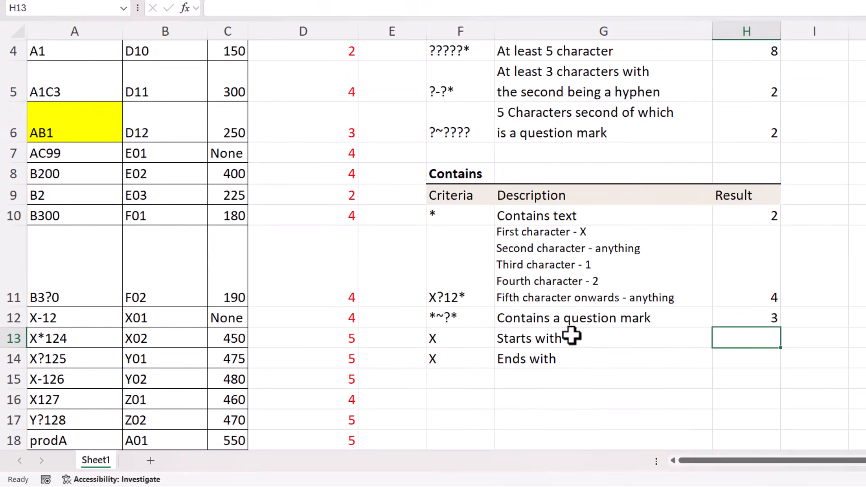
click(441, 337)
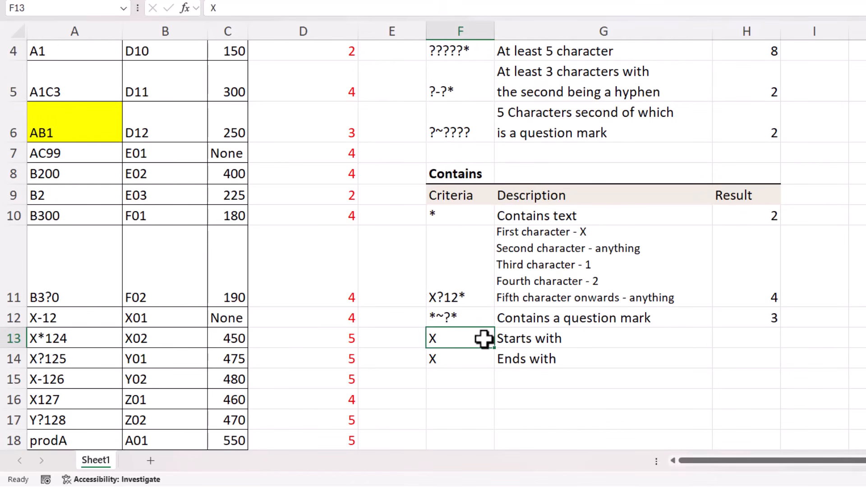
click(738, 339)
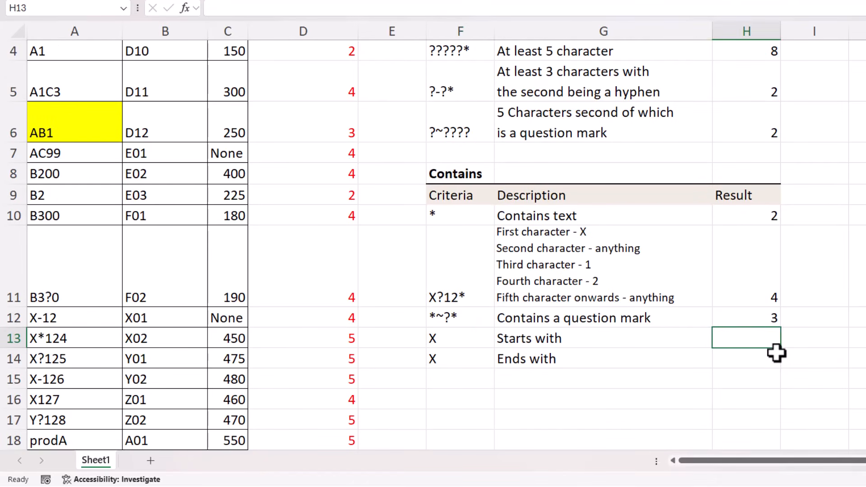
text(=count)
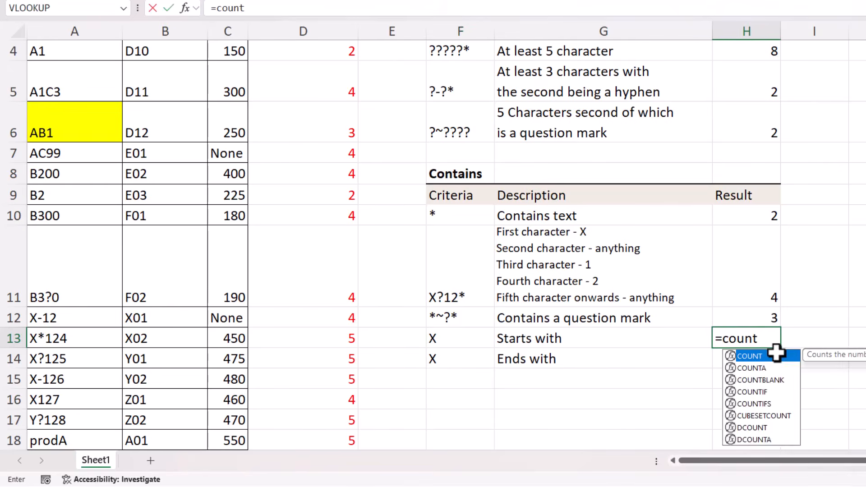
text(if()
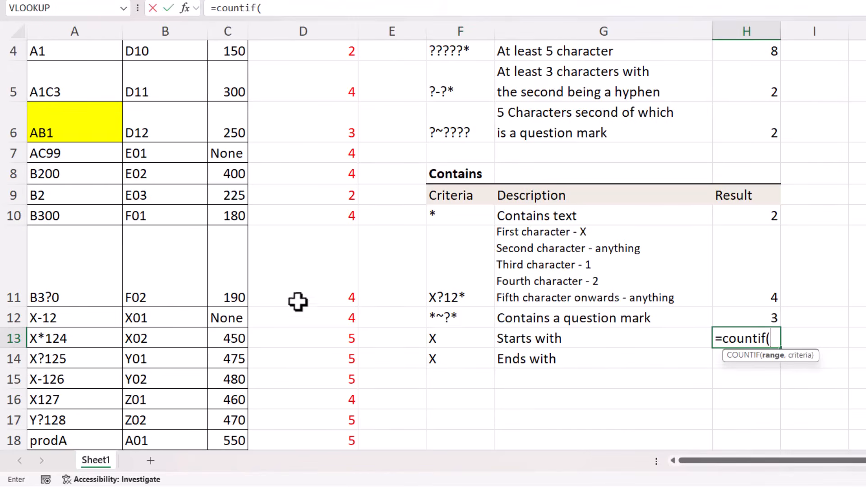
scroll(296, 299, up, 1)
click(82, 68)
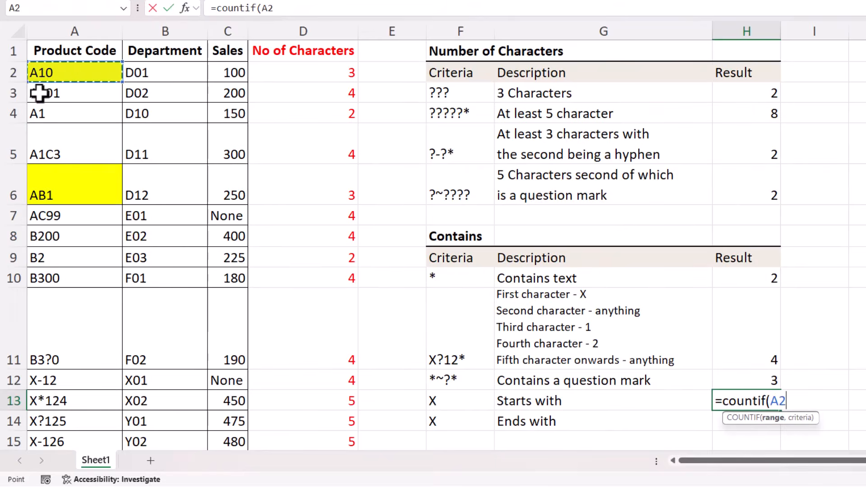
key(ctrl+shift+Down)
text(,"X*)
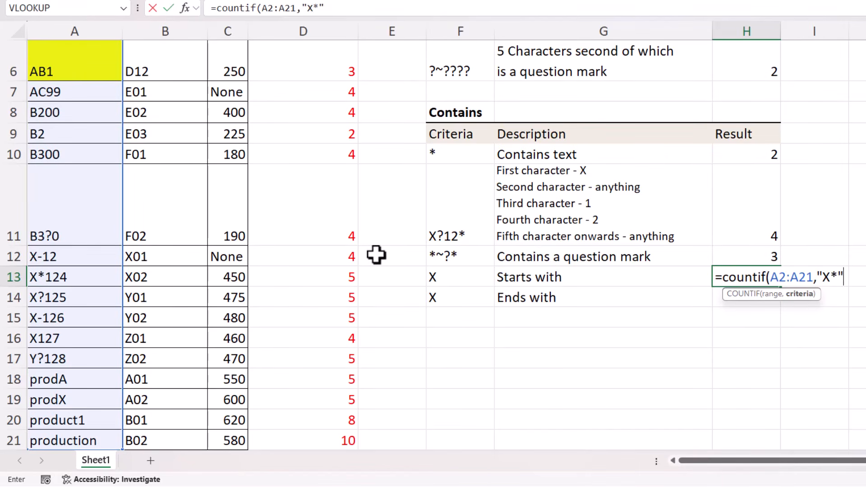
text())
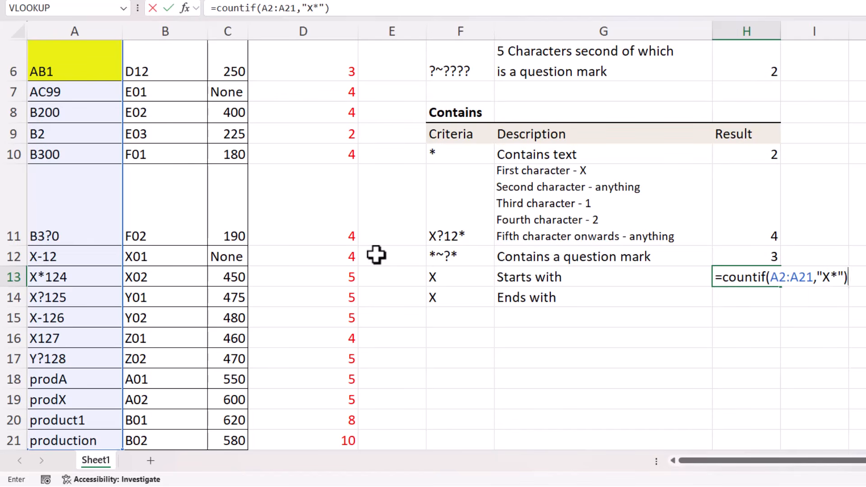
key(Return)
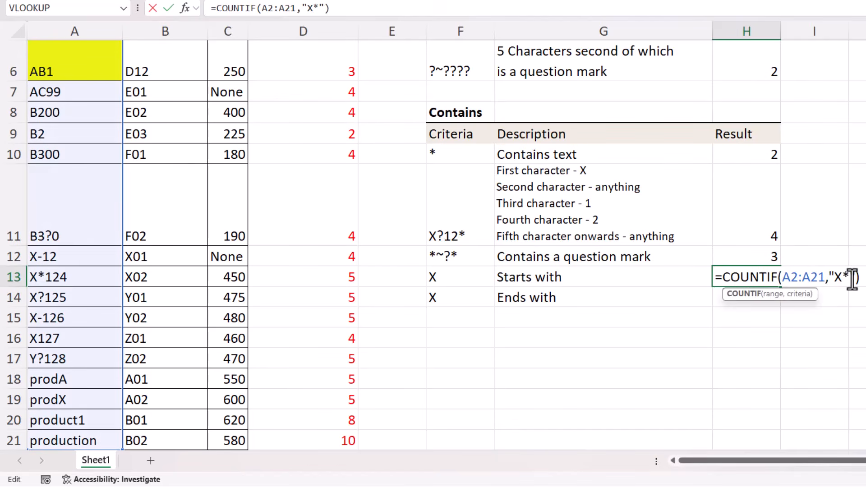
key(Return)
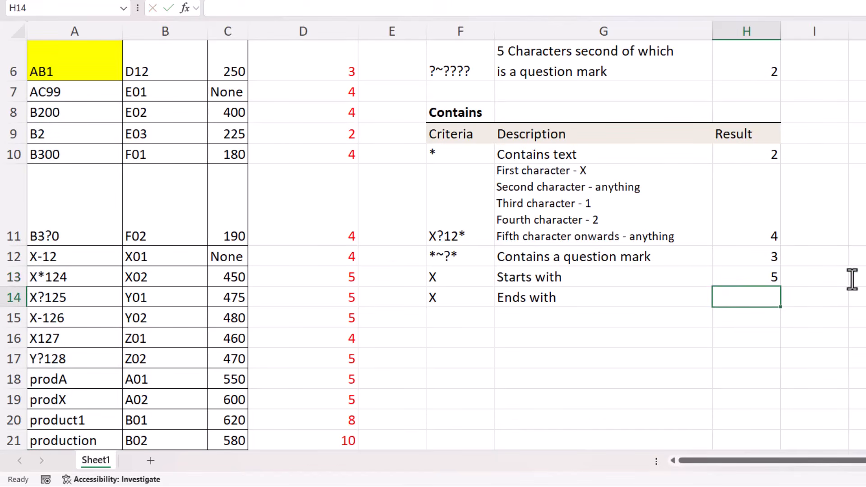
- Replace the literal "X*" criterion in the H13 formula with F13&"*" so that it refers to the criteria cell
scroll(358, 307, down, 2)
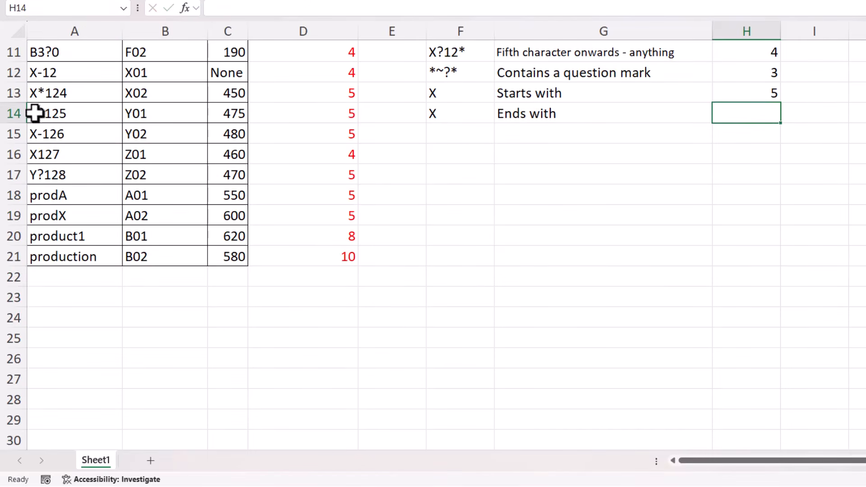
scroll(49, 136, up, 4)
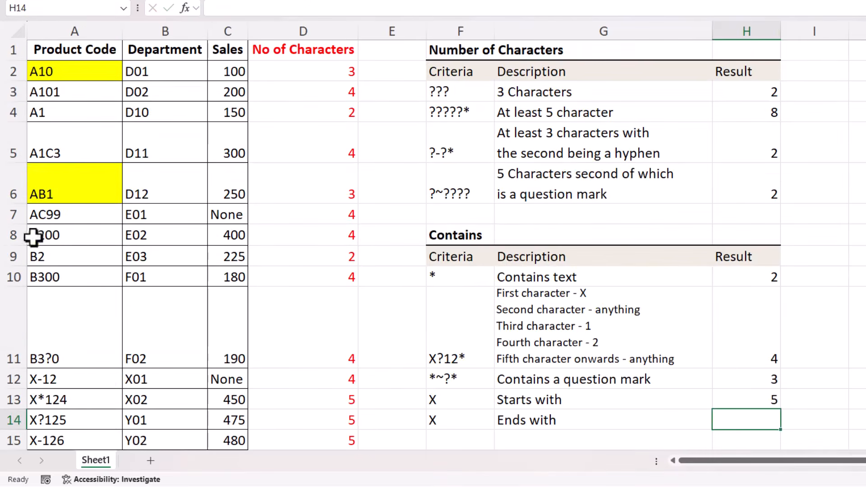
scroll(799, 334, down, 2)
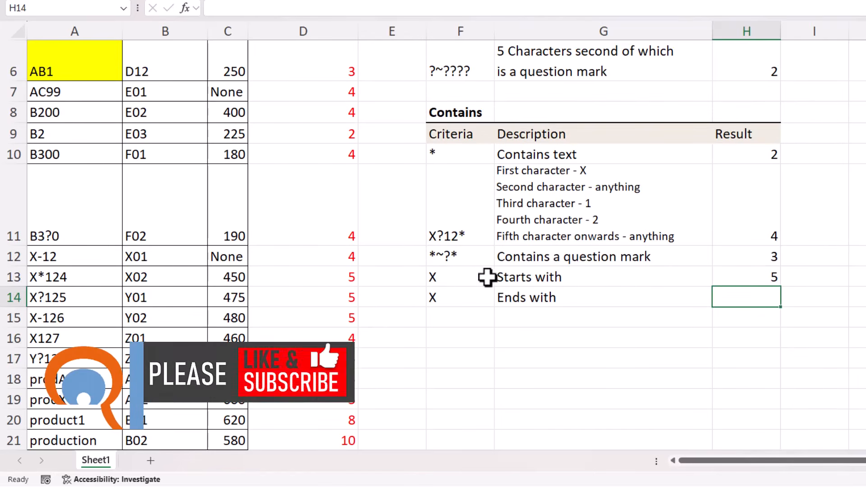
double_click(774, 278)
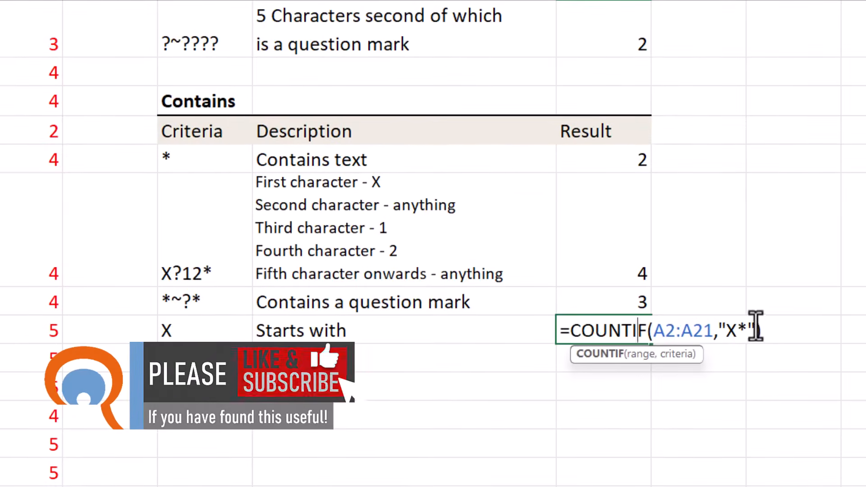
drag(756, 326, 727, 326)
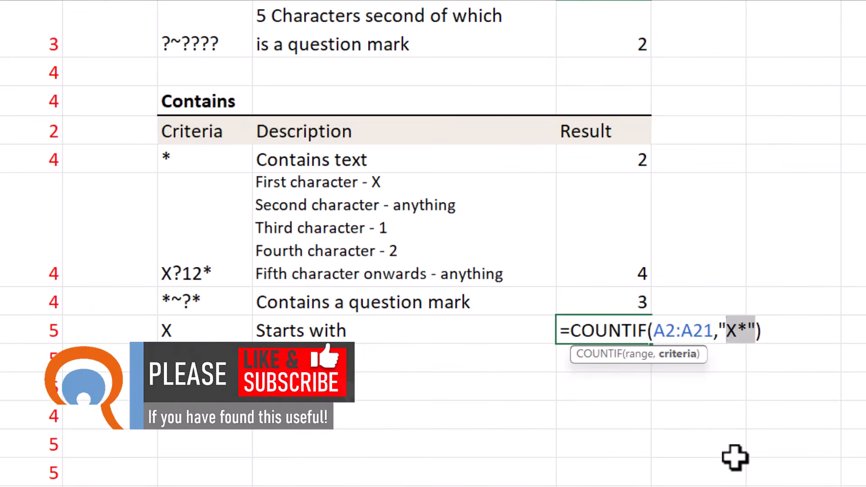
key(BackSpace)
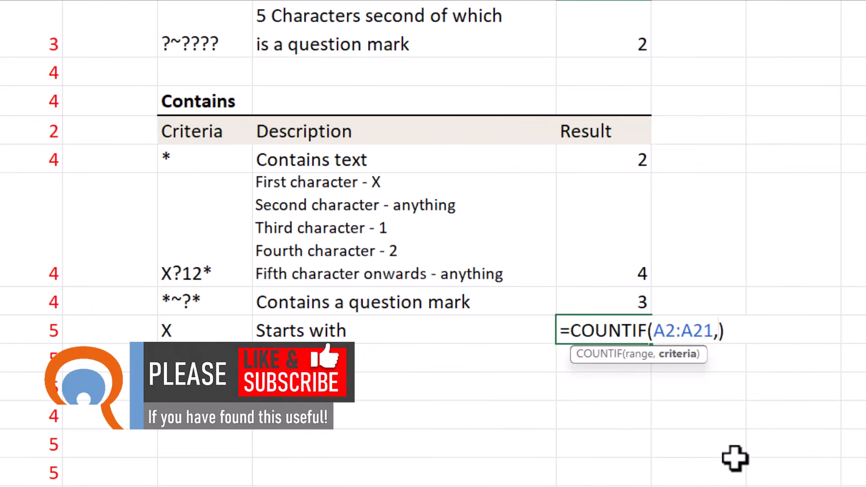
click(192, 330)
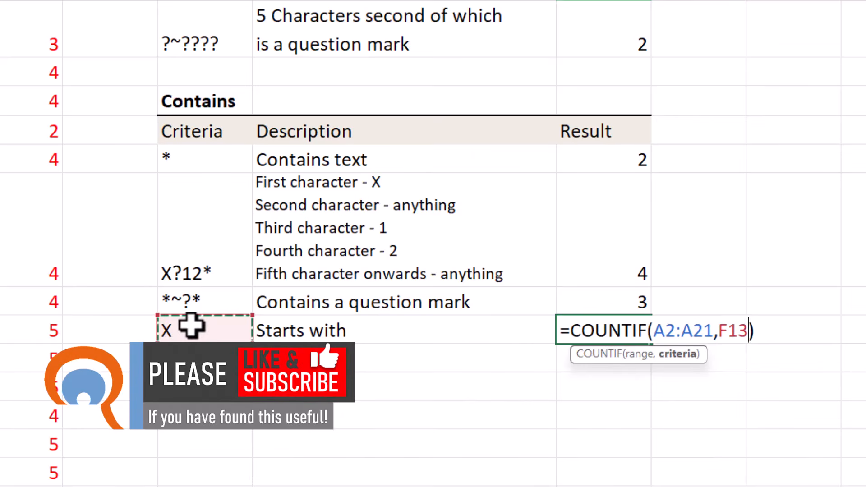
text(&)
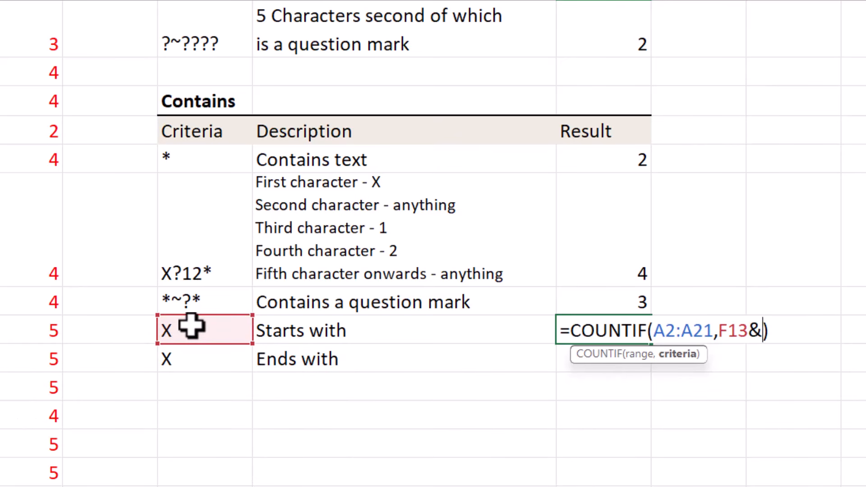
text("*")
key(Return)
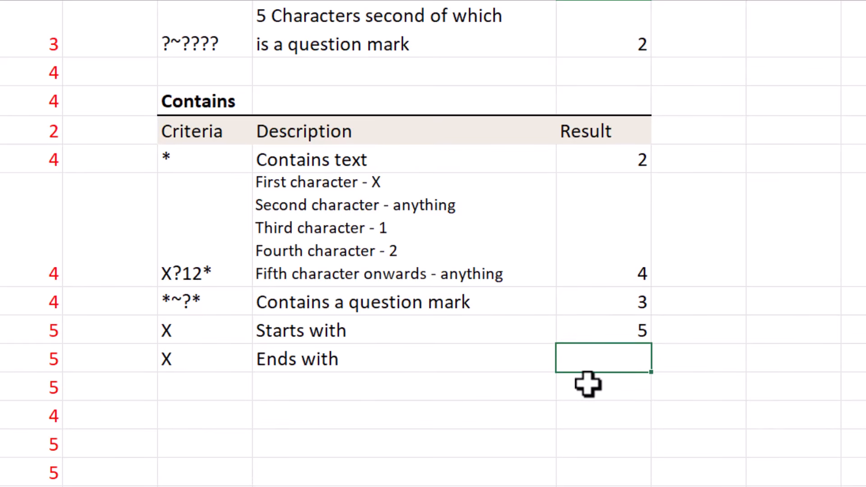
- Enter =COUNTIF(A2:A21,"*X") in H14 to count the product codes that end with X
text(=count)
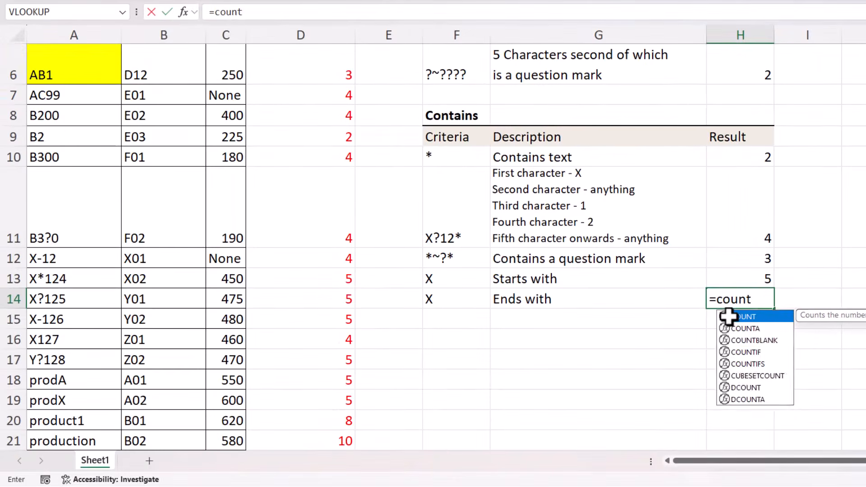
text(if()
scroll(78, 81, up, 1)
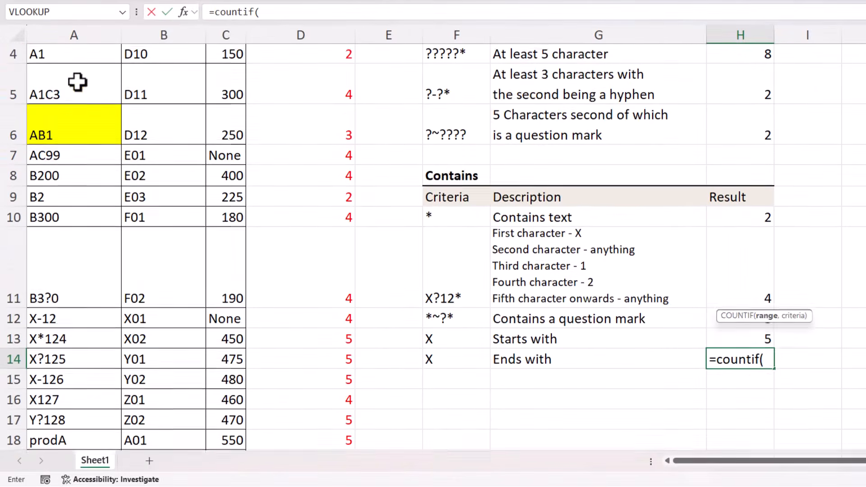
scroll(76, 64, up, 1)
click(55, 78)
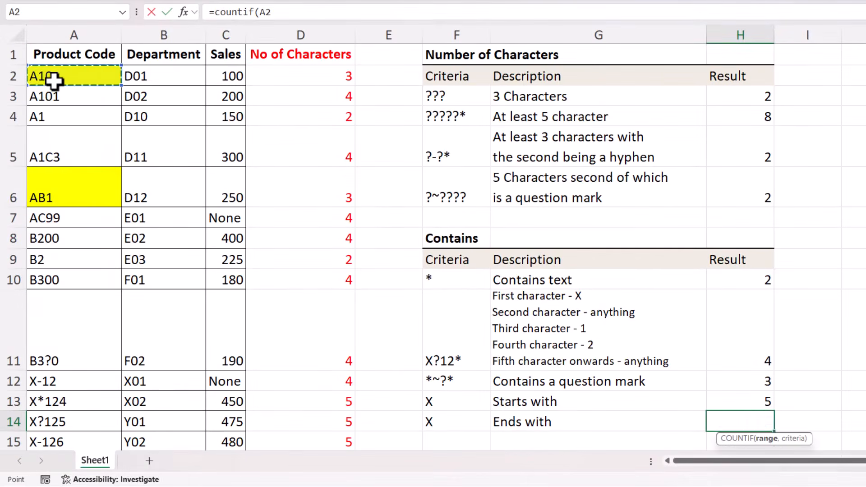
key(ctrl+shift+Down)
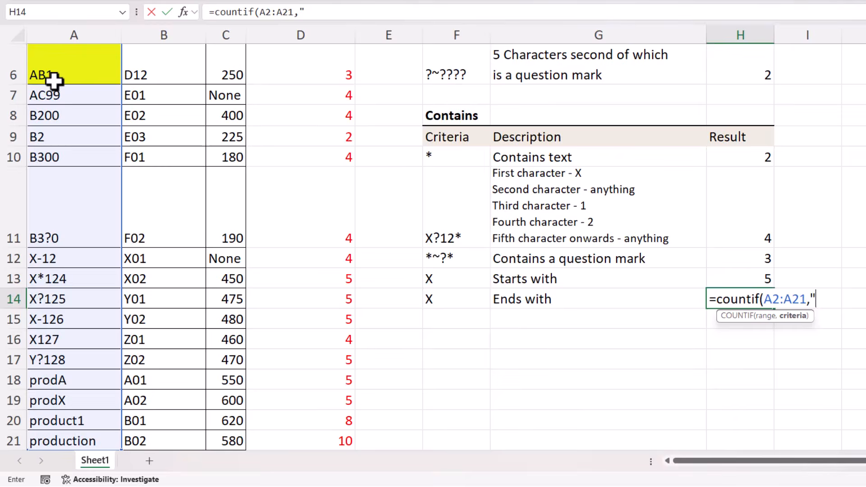
text(,"*X)
key(Return)
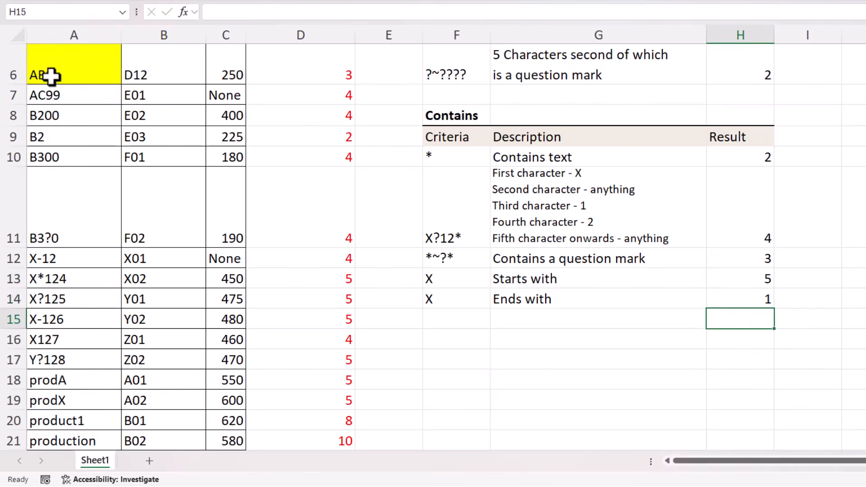
- Check the product code list, including A19, against the ends-with-X criterion
scroll(87, 198, down, 2)
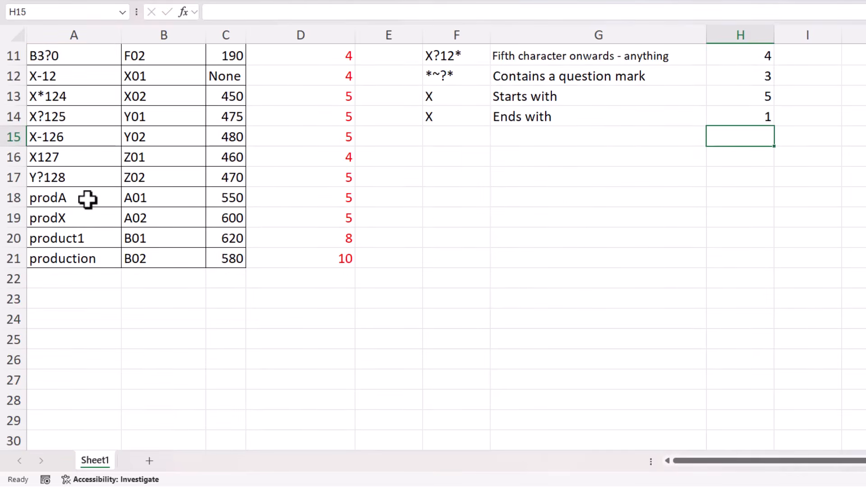
scroll(88, 199, up, 4)
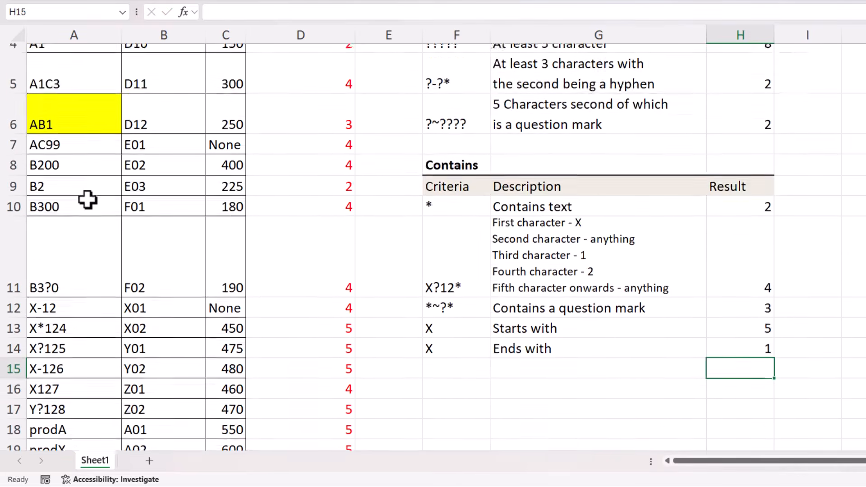
scroll(76, 270, down, 3)
click(76, 272)
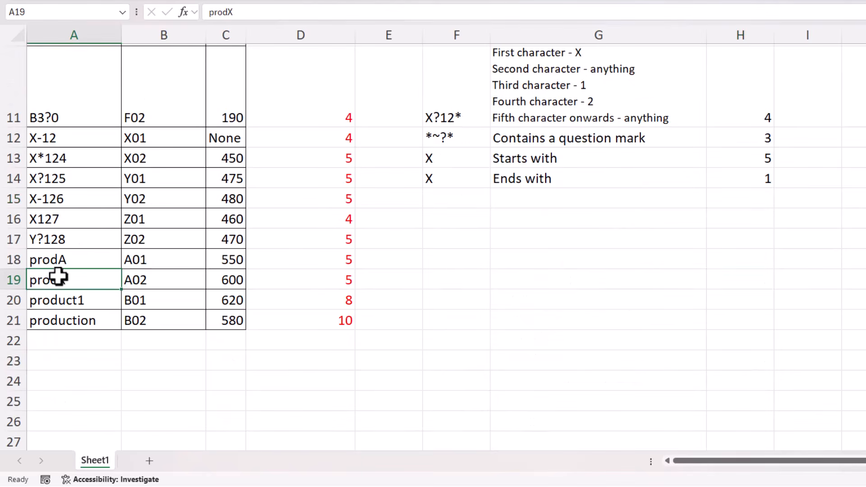
scroll(619, 242, up, 2)
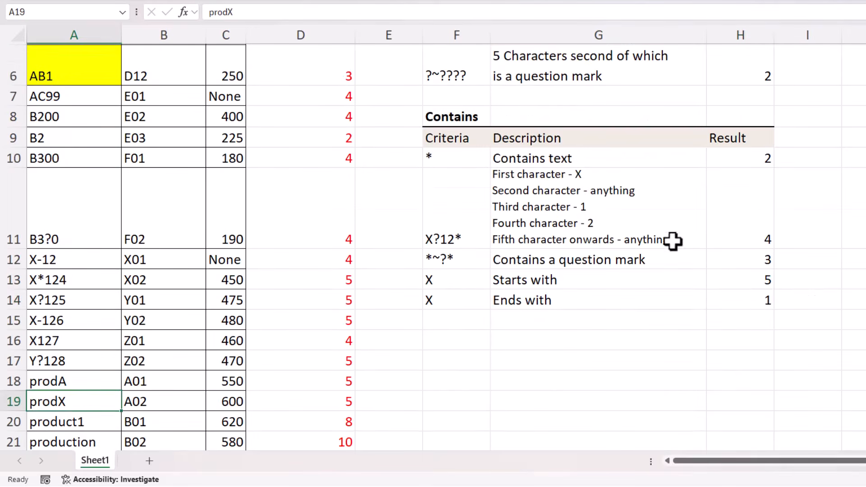
- Replace the literal "*X" criterion in the H14 formula with "*"&F14 so that it refers to the criteria cell
click(762, 302)
double_click(763, 302)
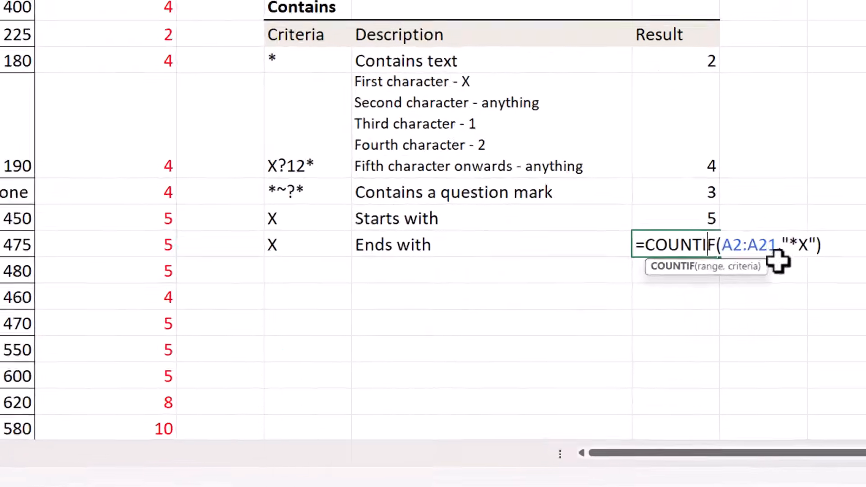
drag(774, 172, 730, 170)
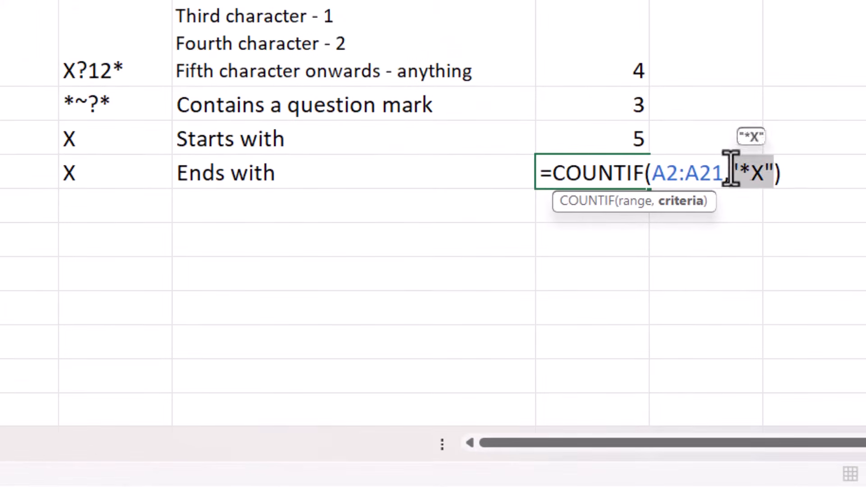
key(Delete)
text(,")
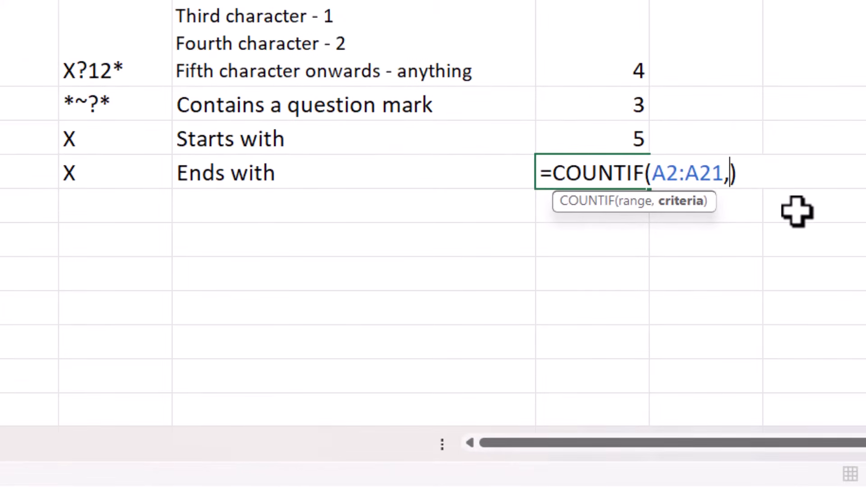
text(*)
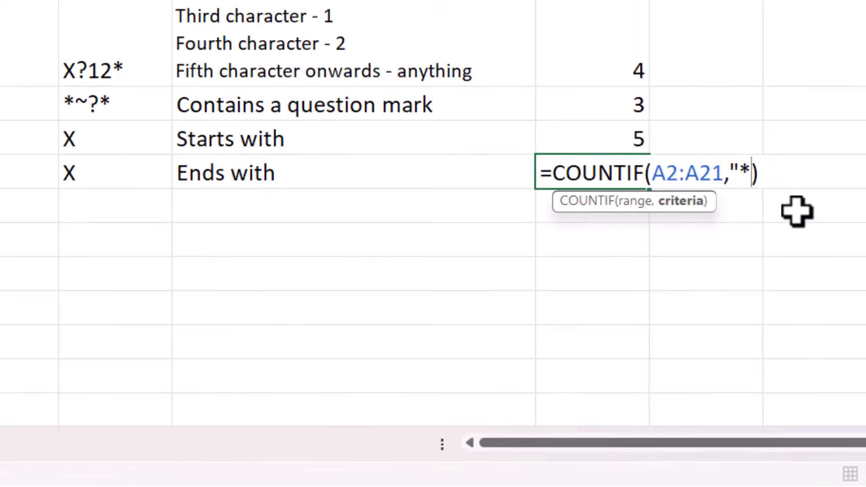
text("&)
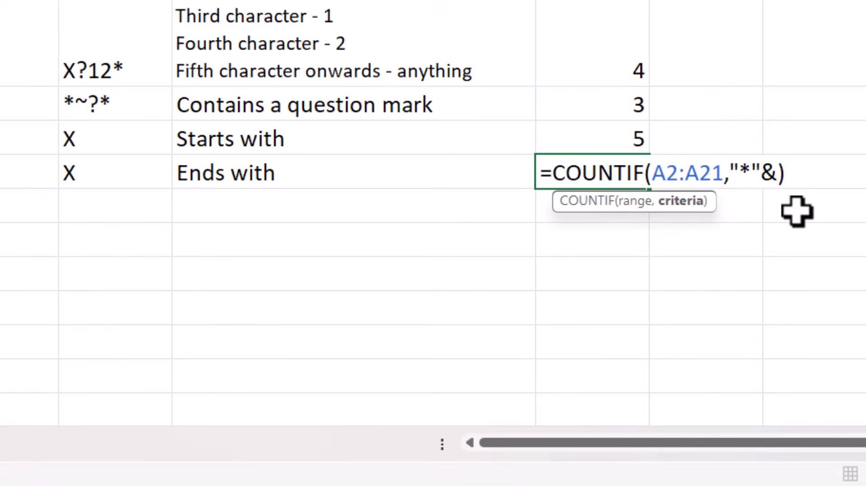
click(86, 178)
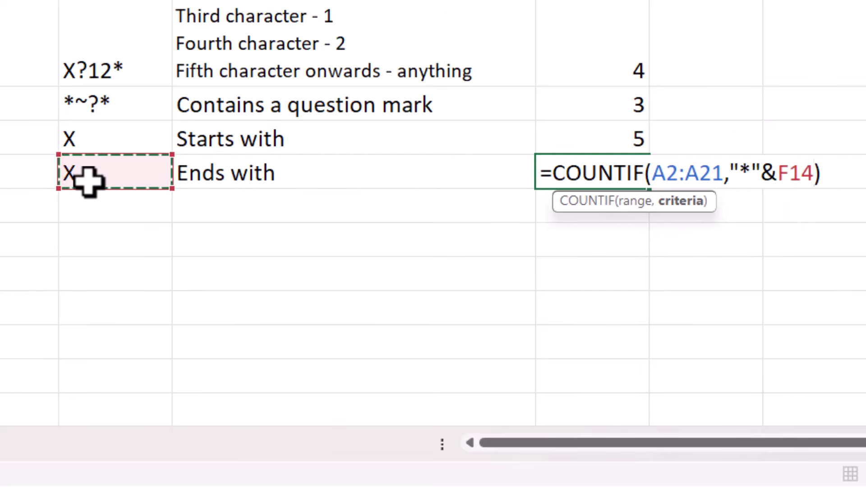
key(Return)
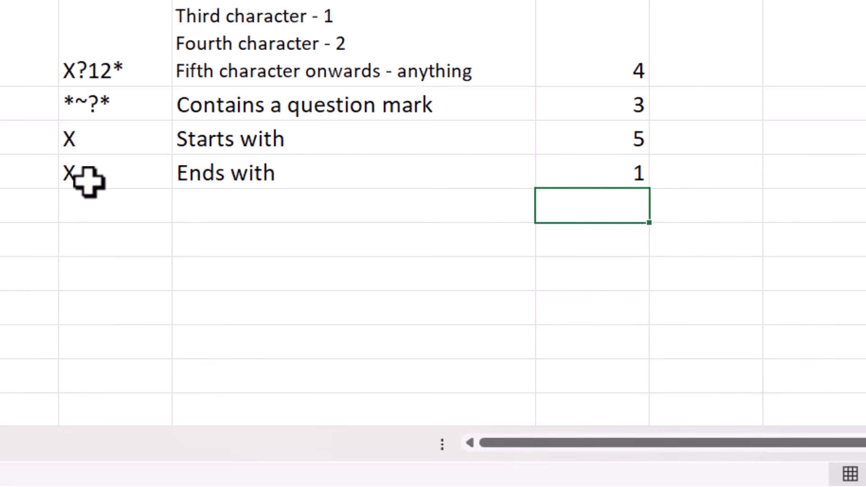